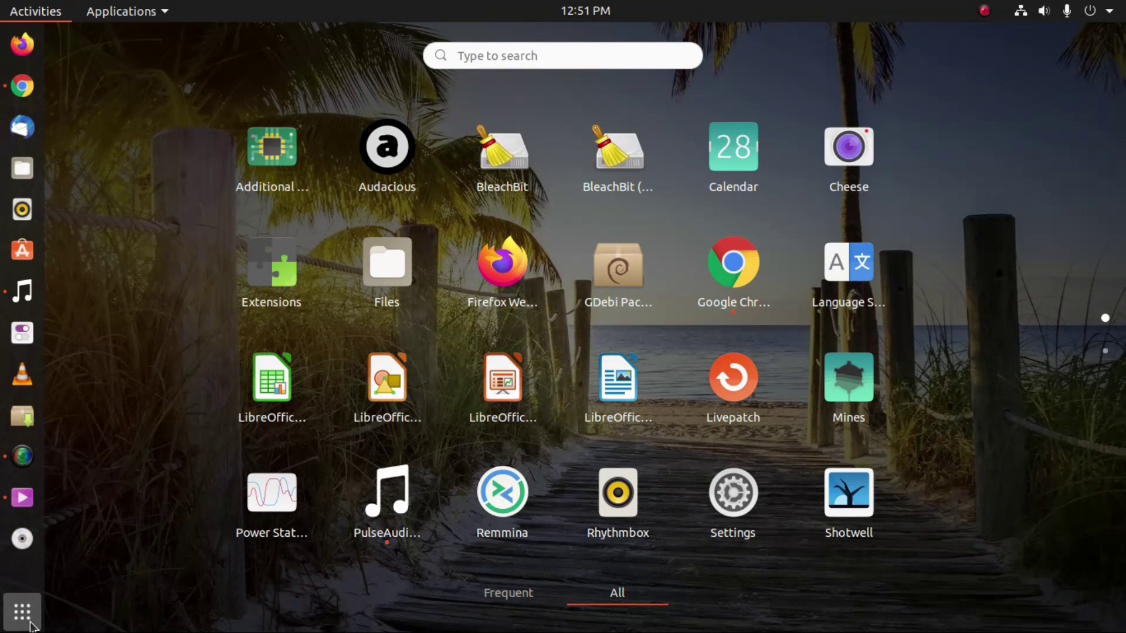
Look over the Try Ubuntu before you install tutorial, the Ubuntu download options and the Google Chrome download page.
key("Escape")
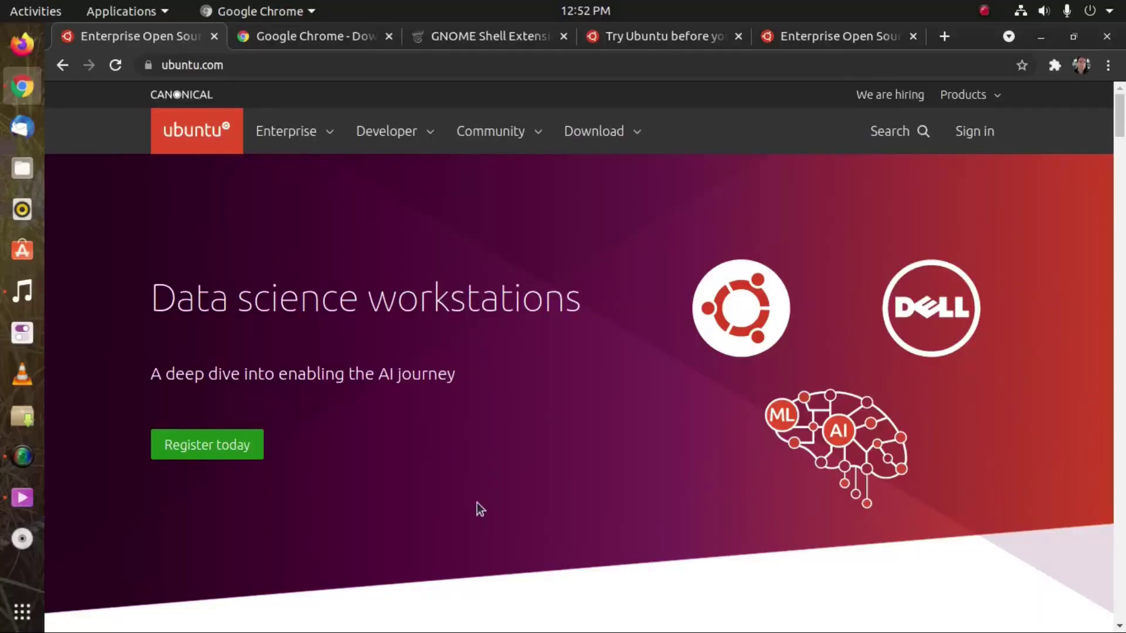
left_click(690, 38)
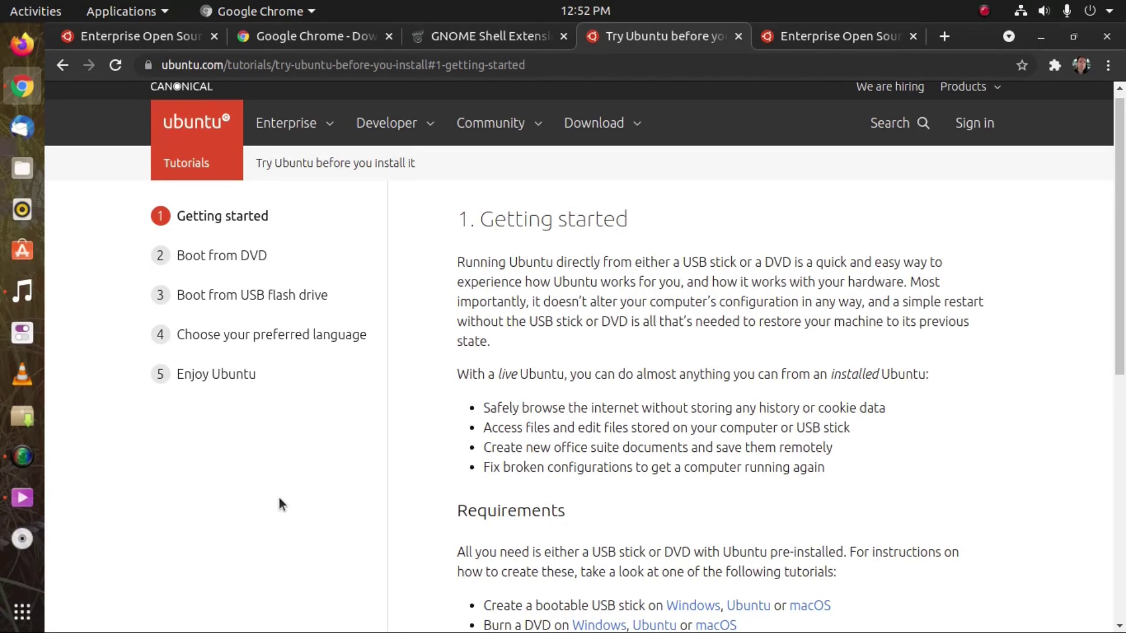
key("ctrl+Tab")
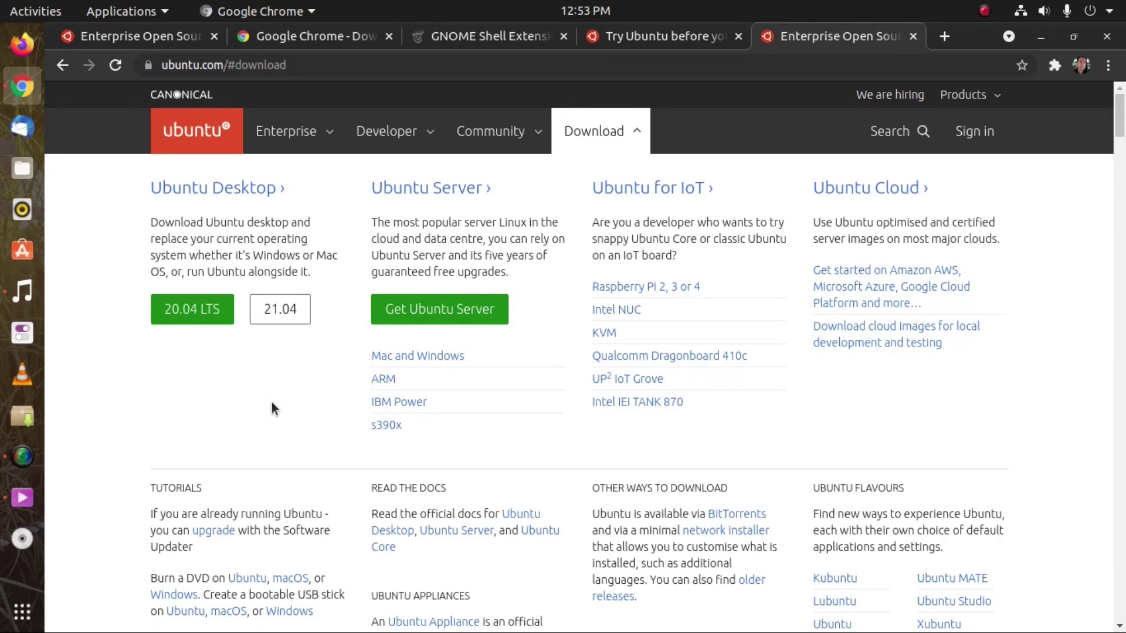
key("ctrl+2")
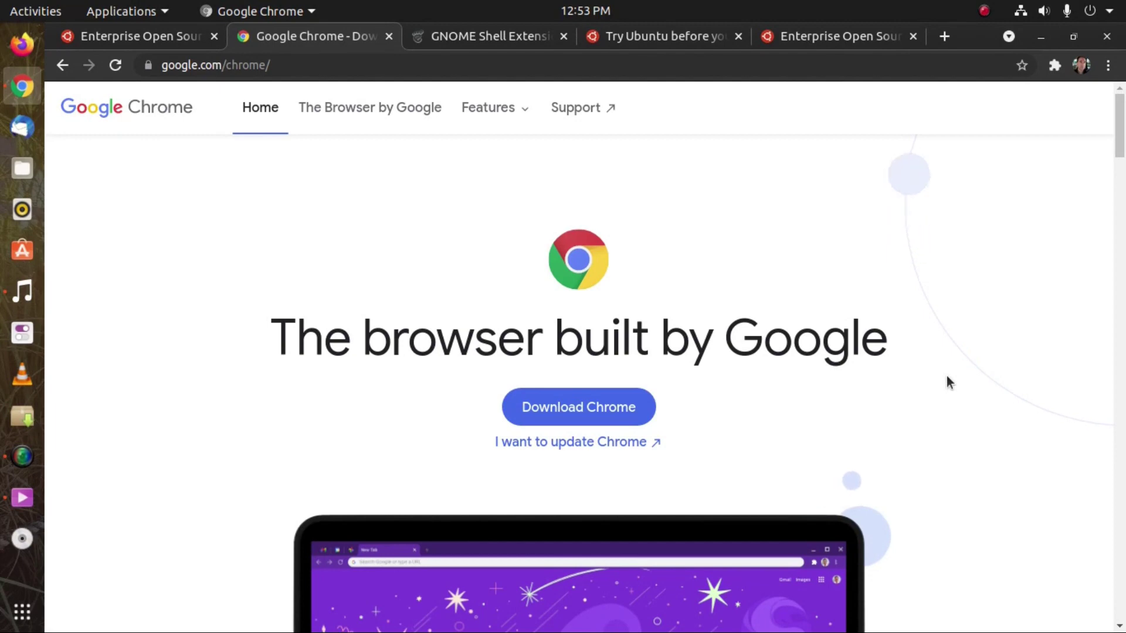
View the Applications Menu extension's page on the GNOME Extensions site and look through the categorised Applications menu.
key("ctrl+Tab")
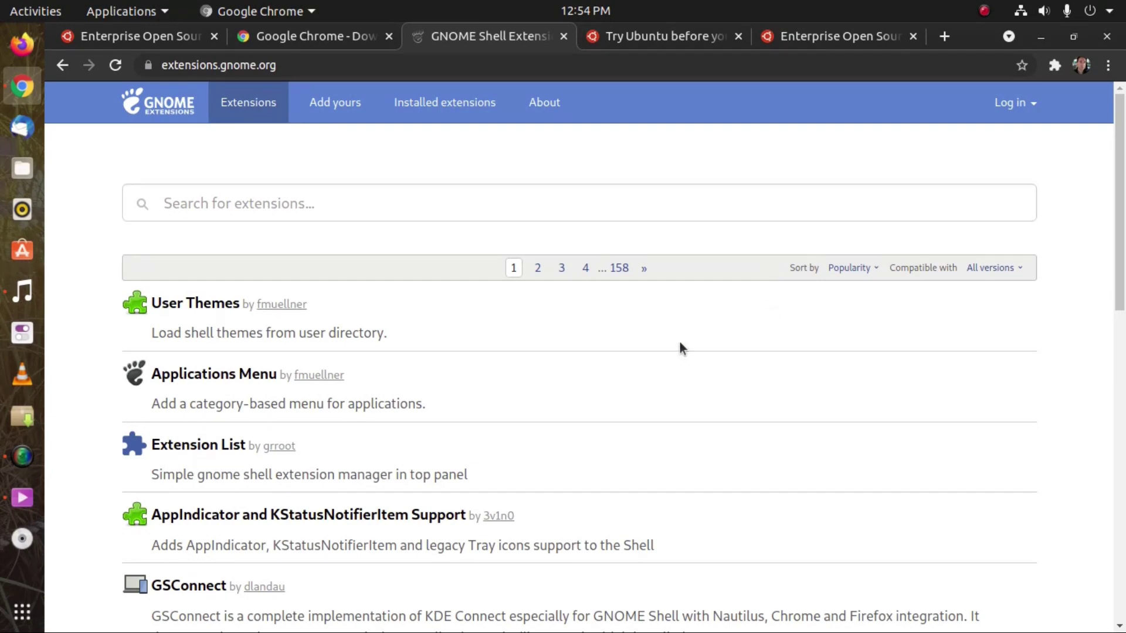
left_click(223, 374)
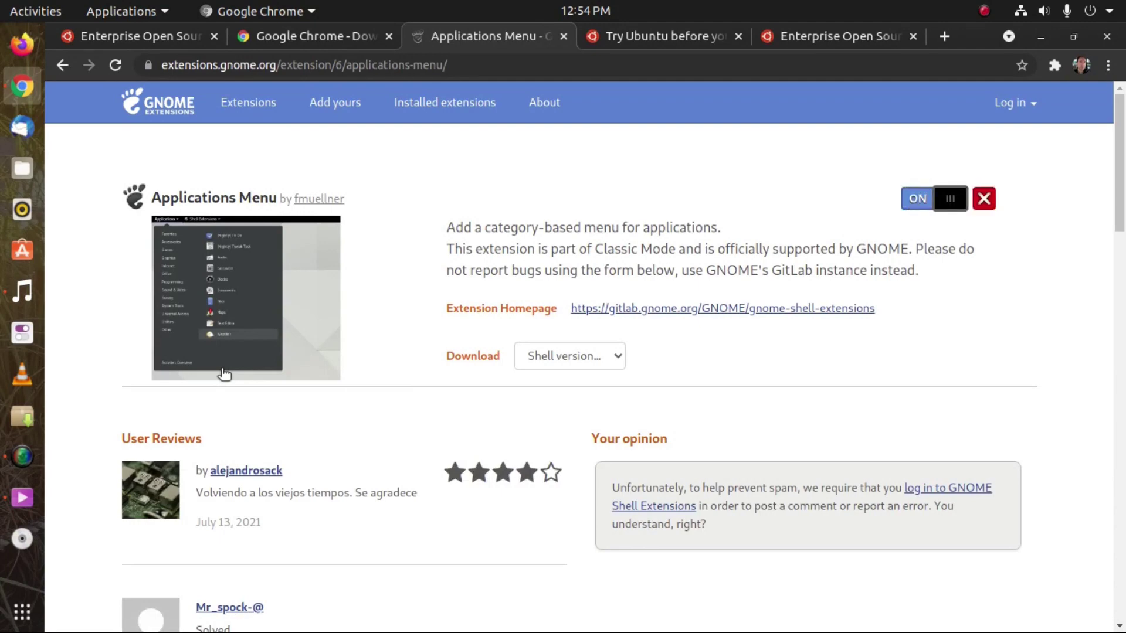
left_click(115, 16)
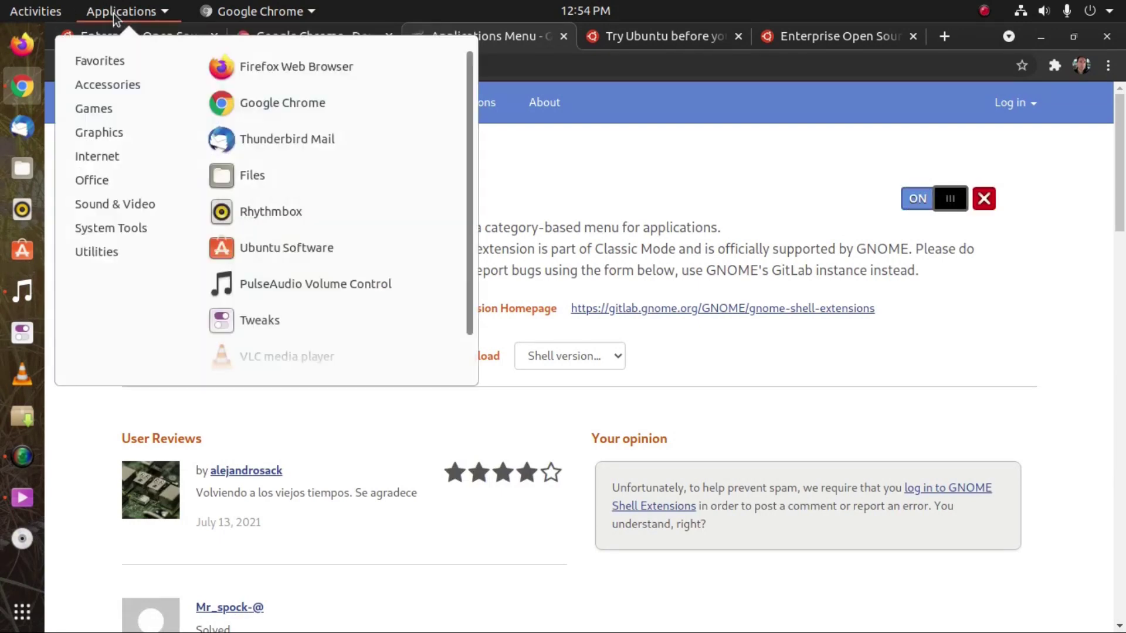
mouse_move(56, 249)
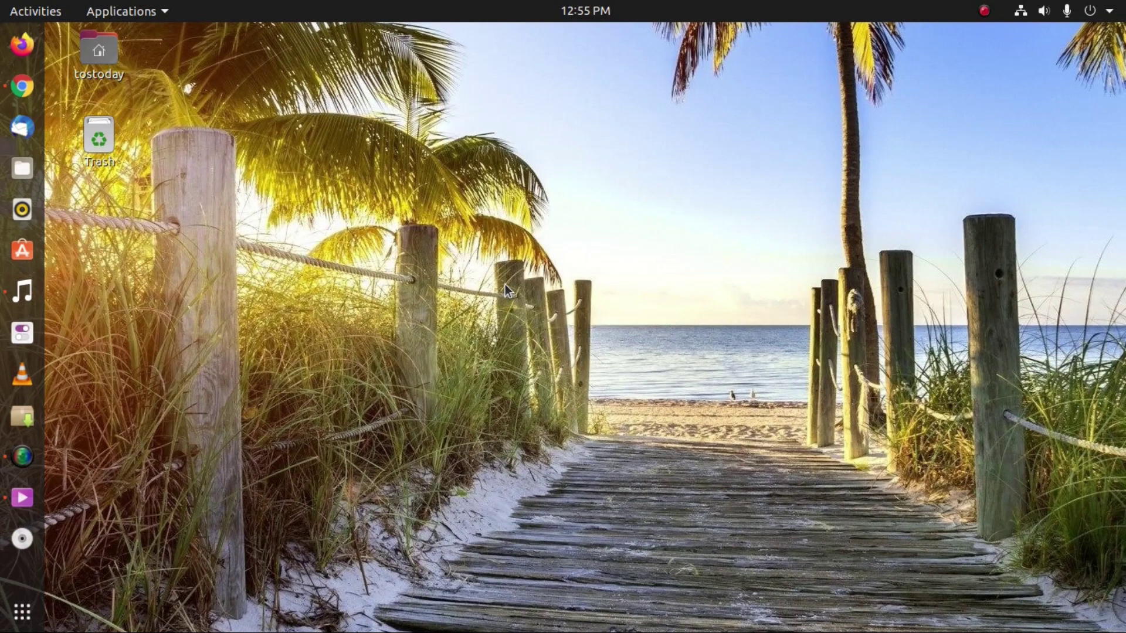
Open the desktop's background settings and examine the system details on the About page.
right_click(507, 231)
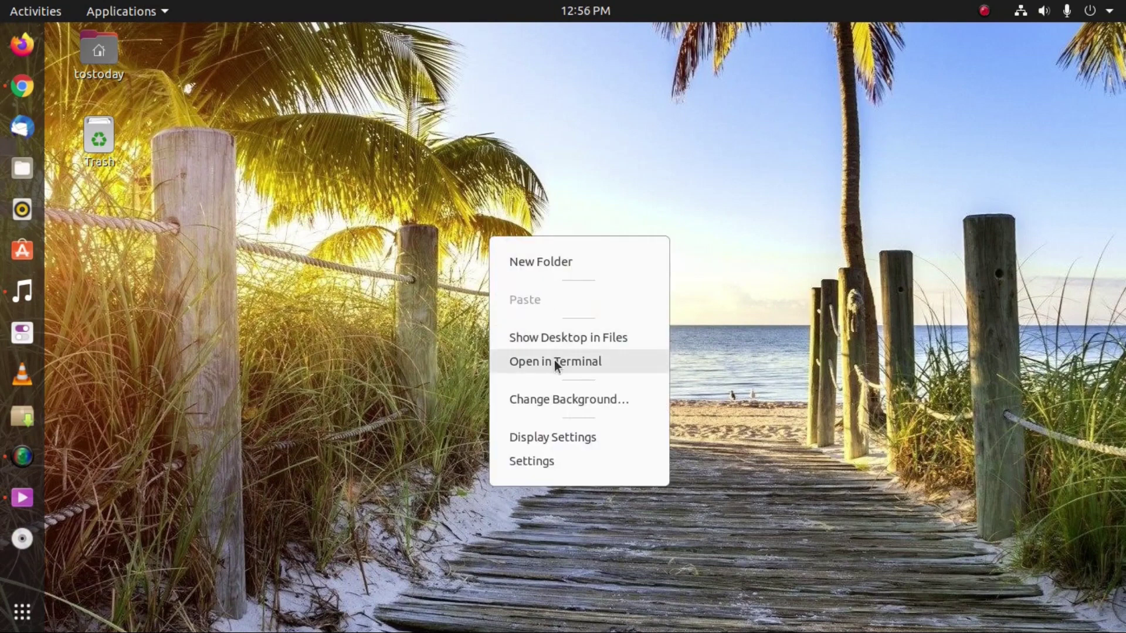
left_click(558, 399)
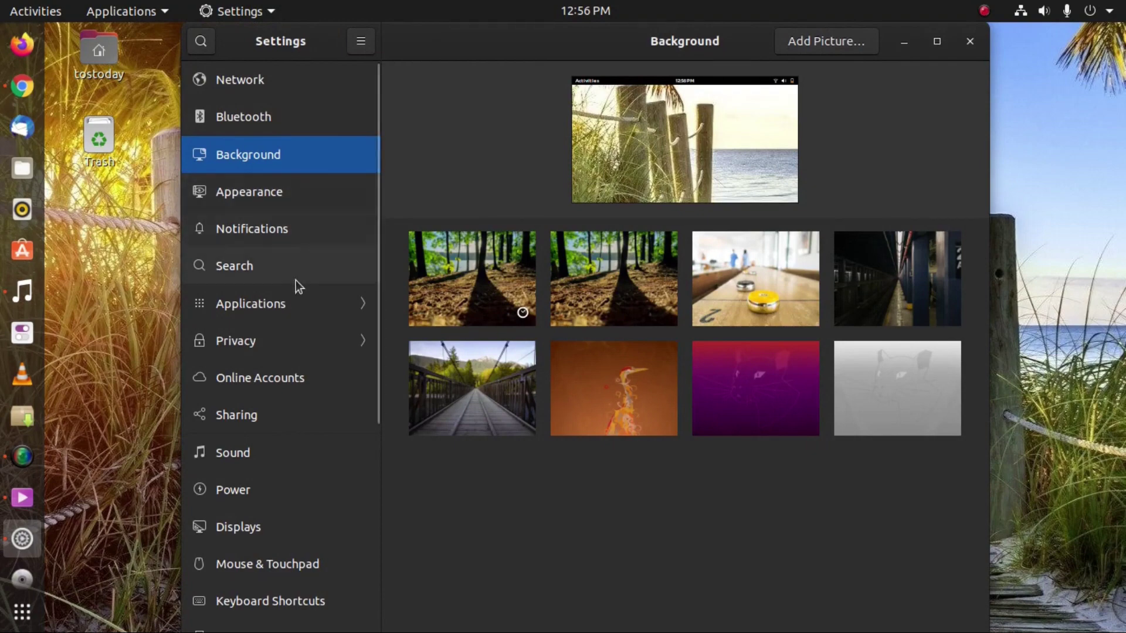
scroll(281, 487, "down", 5)
scroll(283, 497, "down", 3)
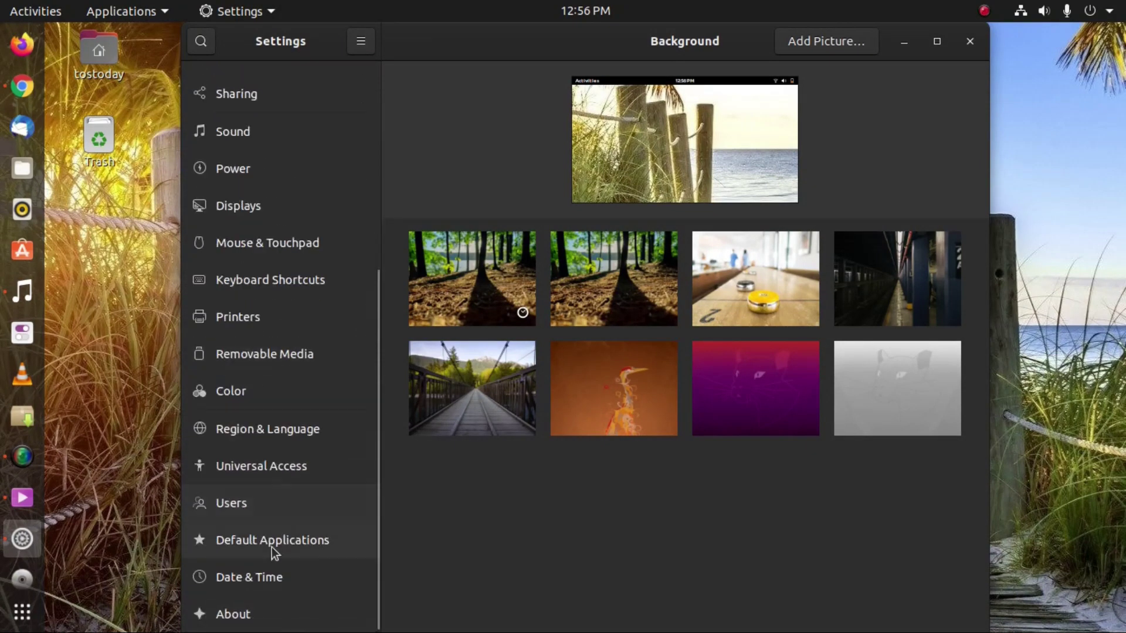
left_click(256, 621)
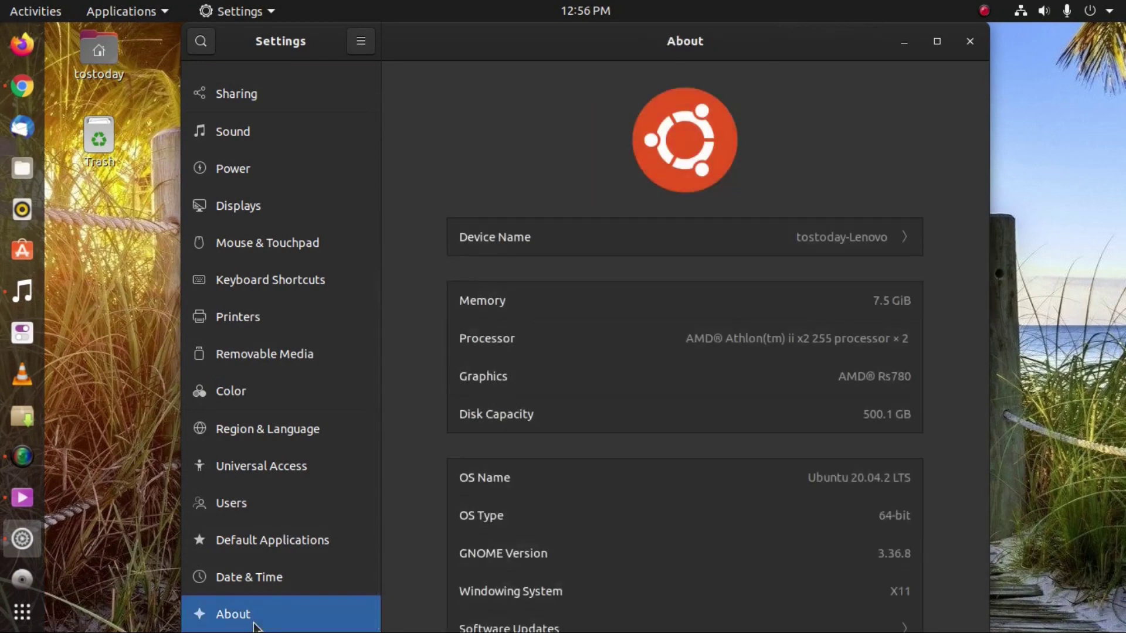
scroll(712, 438, "down", 2)
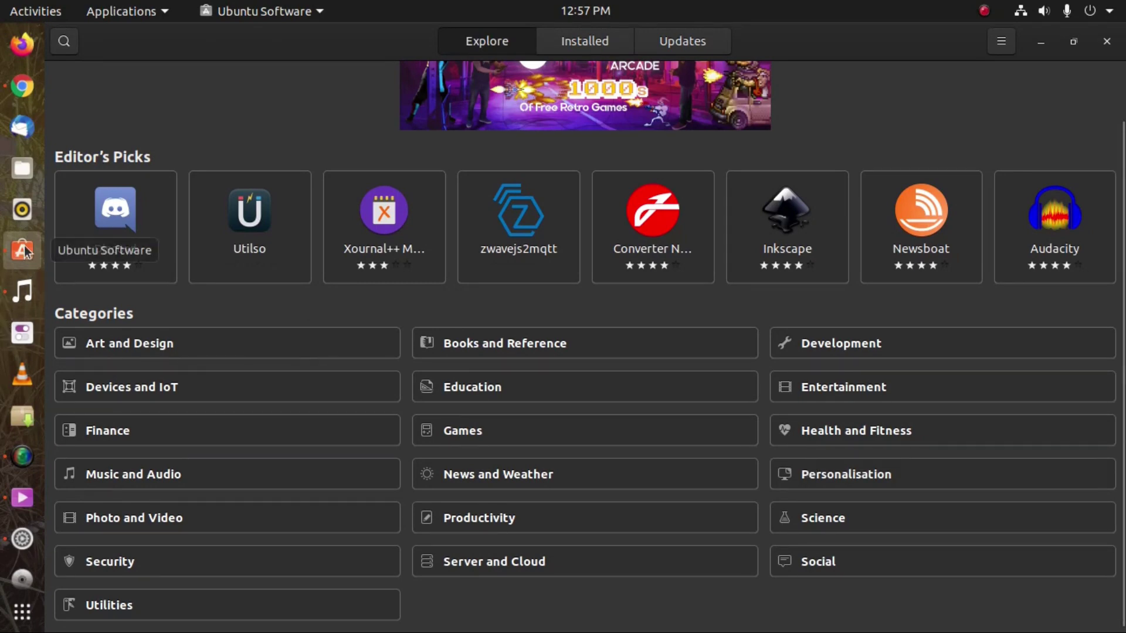
Examine Audacity's description and details in Ubuntu Software, and close the store.
left_click(1044, 226)
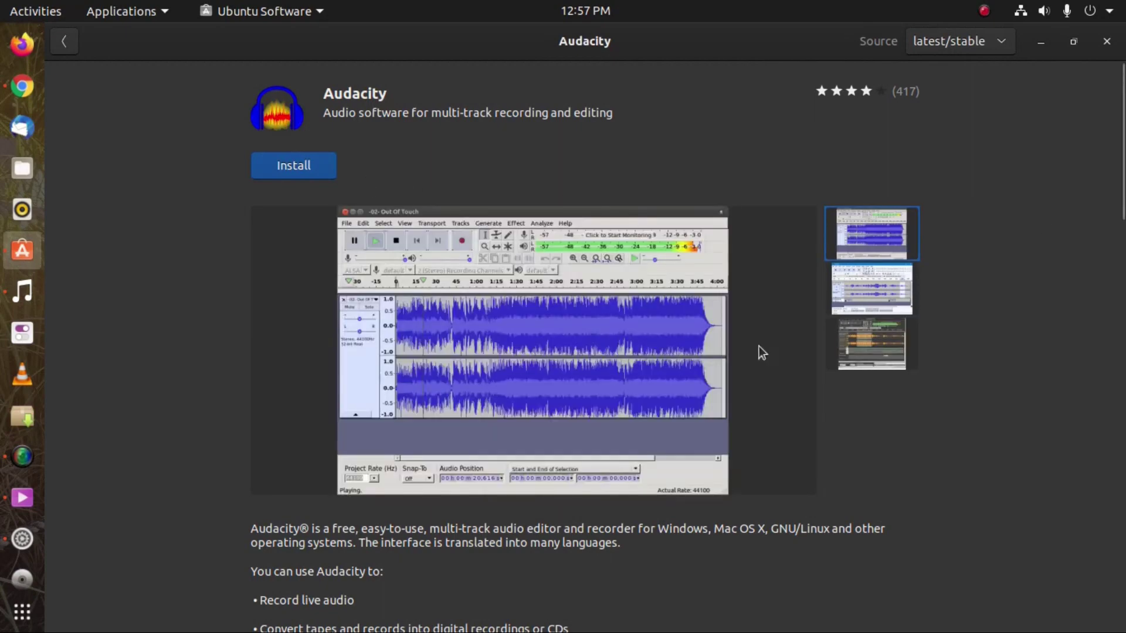
scroll(1006, 397, "down", 5)
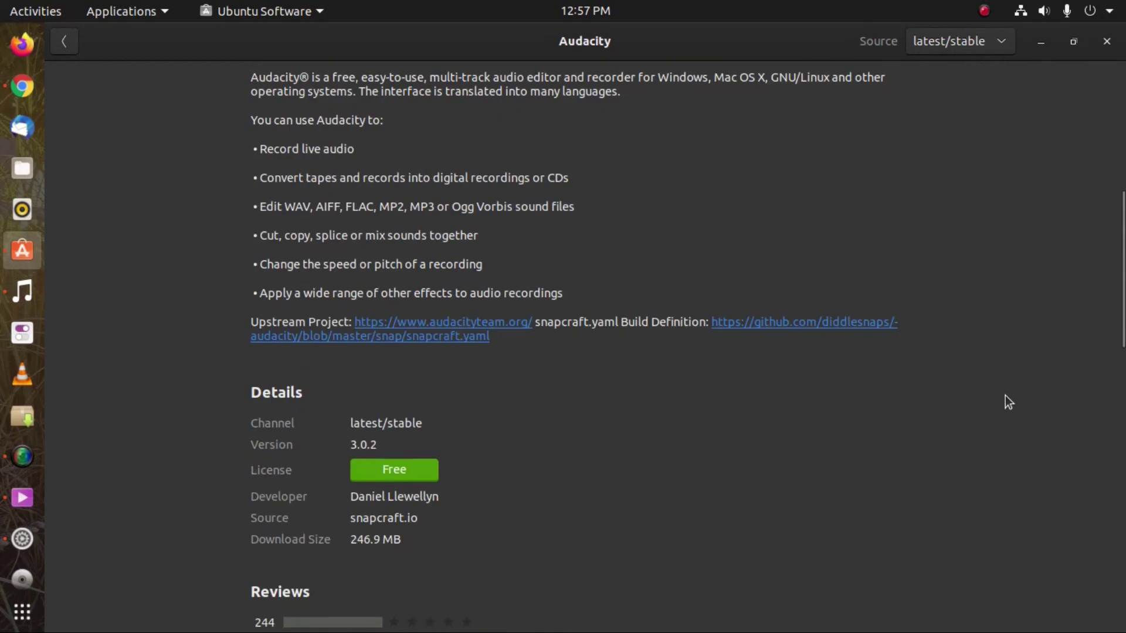
scroll(1004, 397, "up", 5)
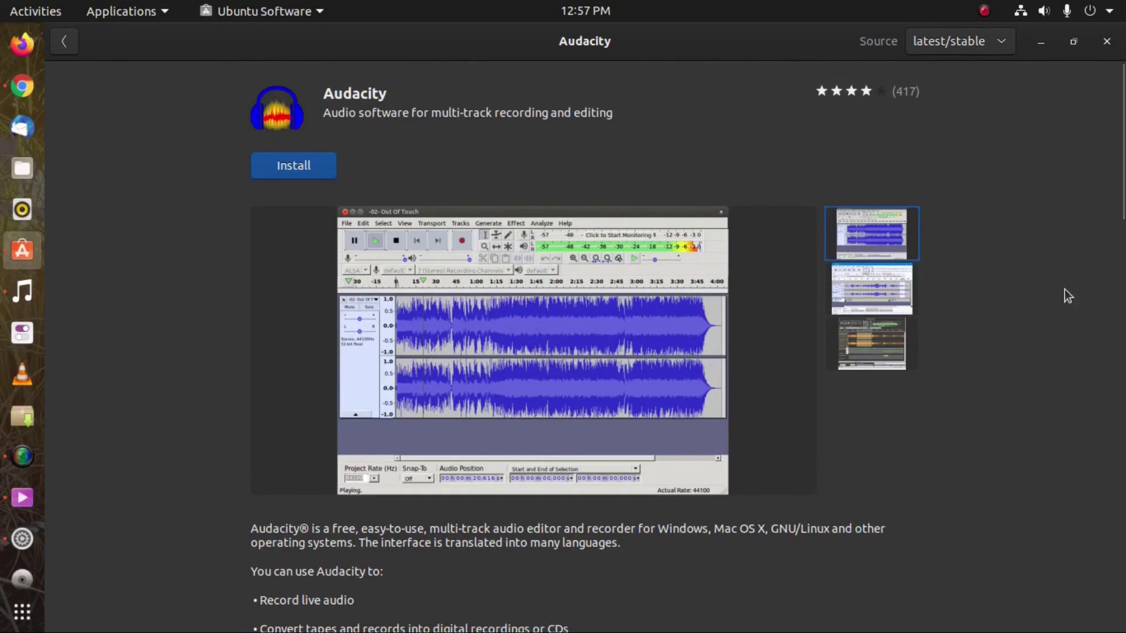
left_click(1109, 42)
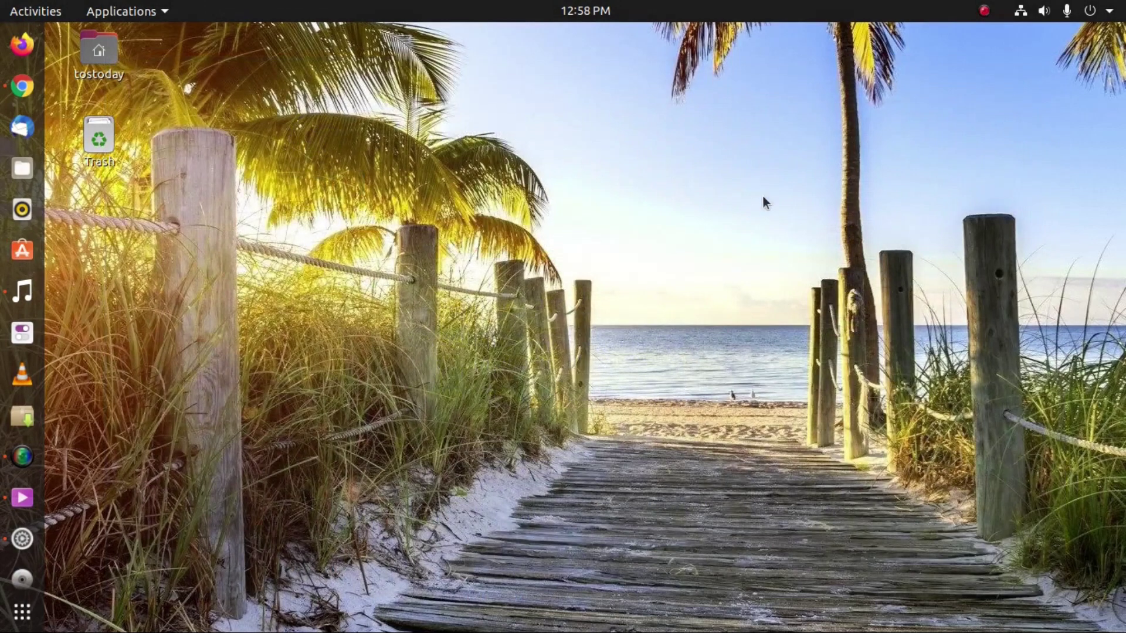
Open a terminal in the Desktop folder, run "sudo apt install synaptic" and submit the sudo password.
right_click(484, 254)
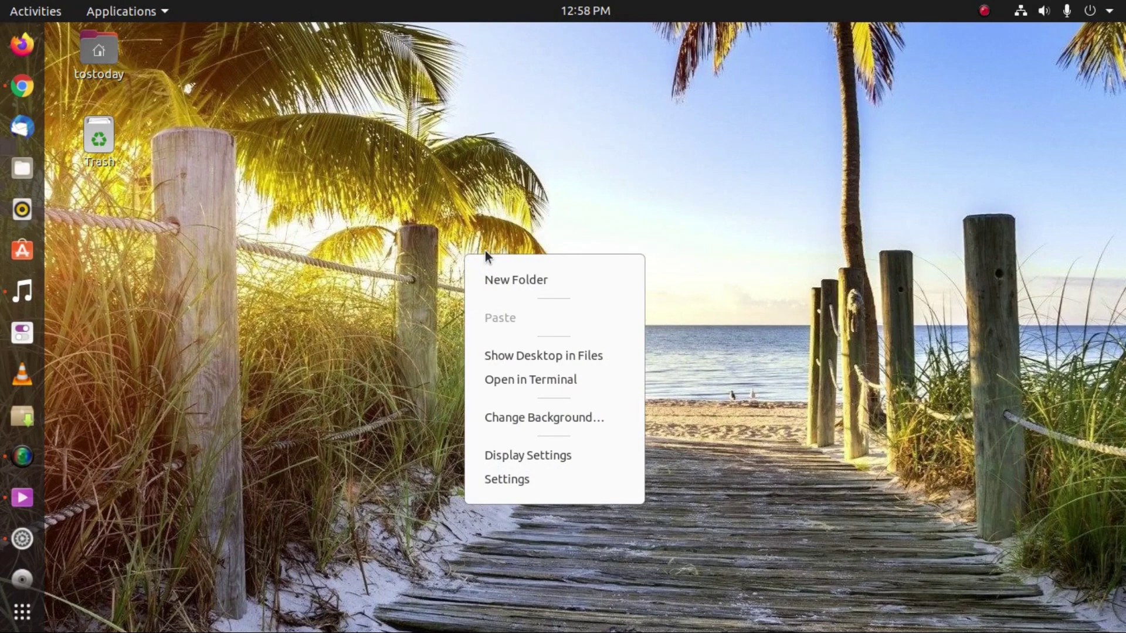
left_click(547, 383)
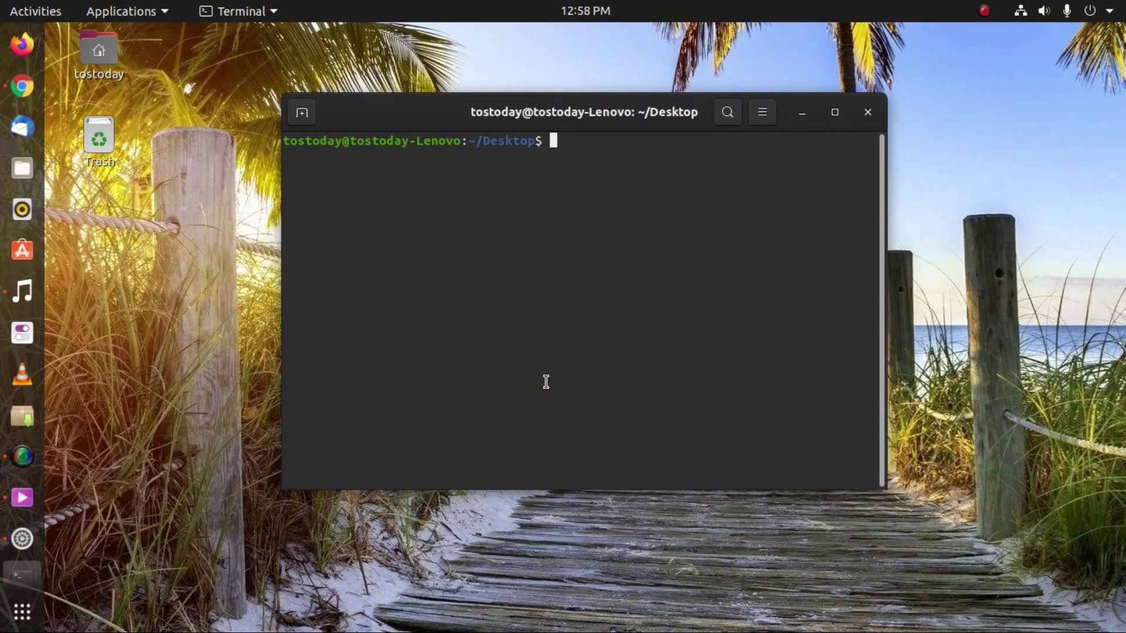
type("snap list")
key("Up")
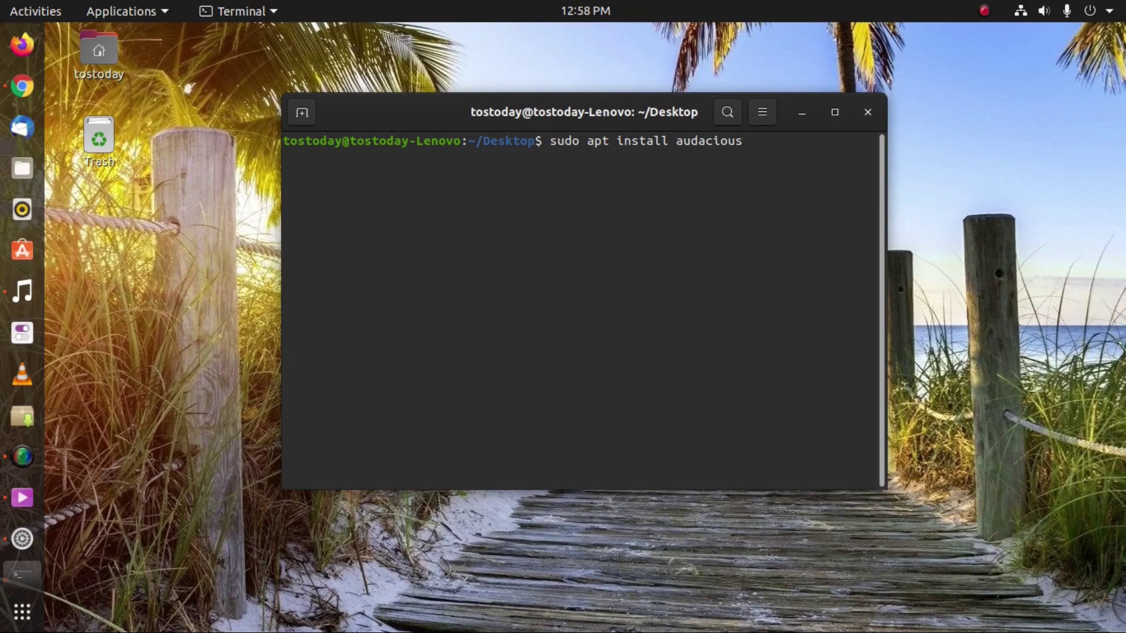
key("BackSpace")
key("BackSpace")
key("BackSpace")
key("BackSpace")
key("BackSpace")
key("BackSpace")
key("BackSpace")
key("BackSpace")
key("BackSpace")
type("synaptic")
key("Return")
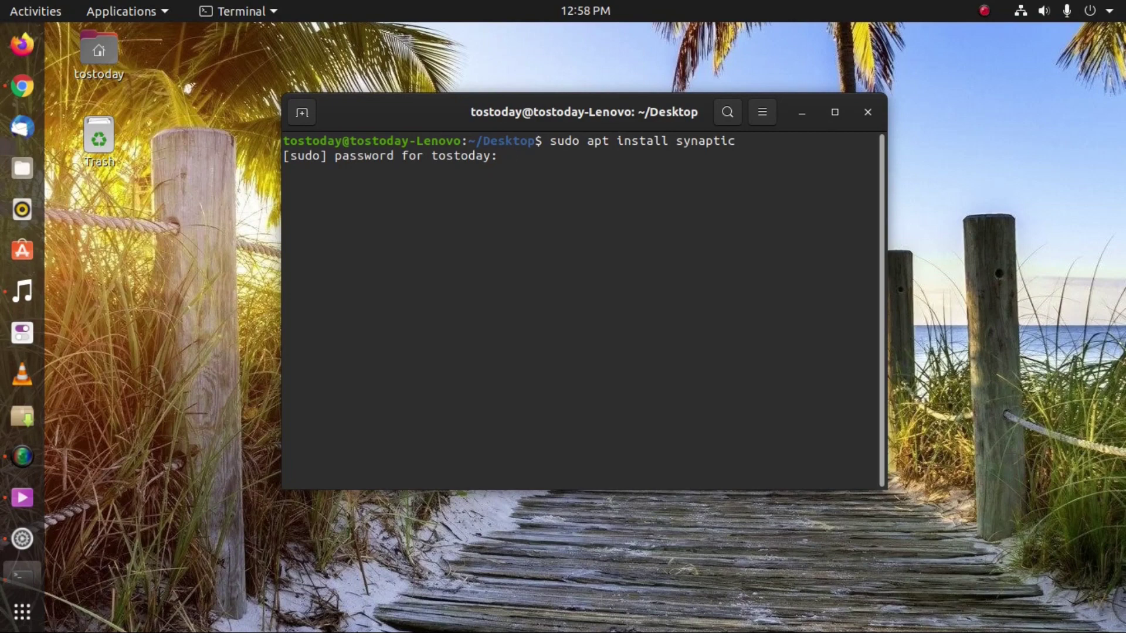
key("Return")
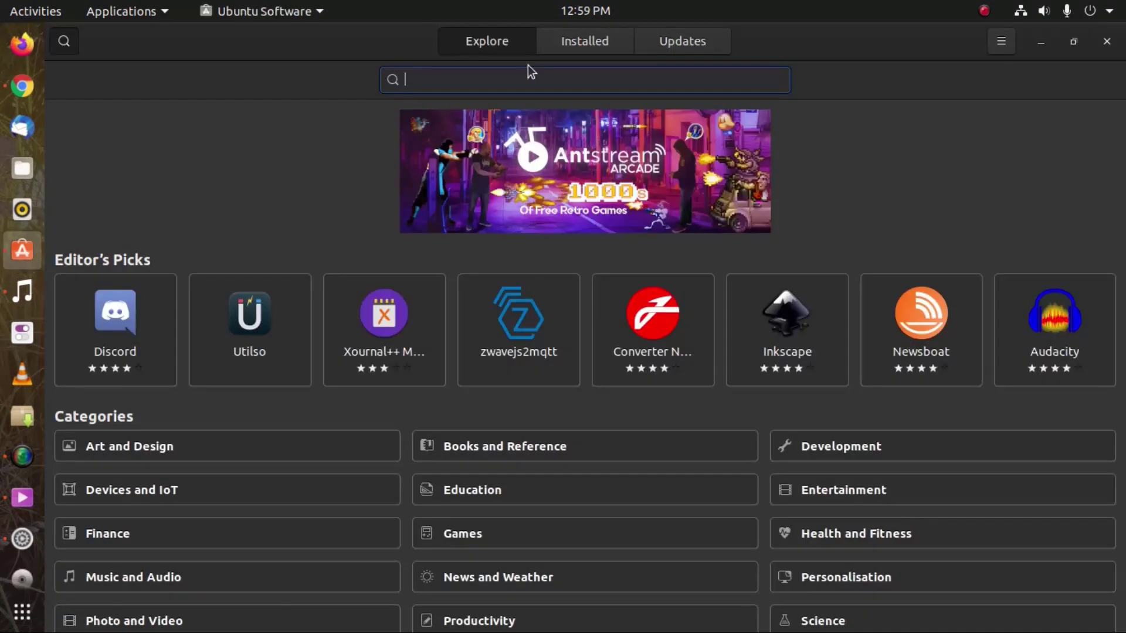
Search Ubuntu Software for "tweaks", view the Tweaks application's page and close the store.
type("tweaks")
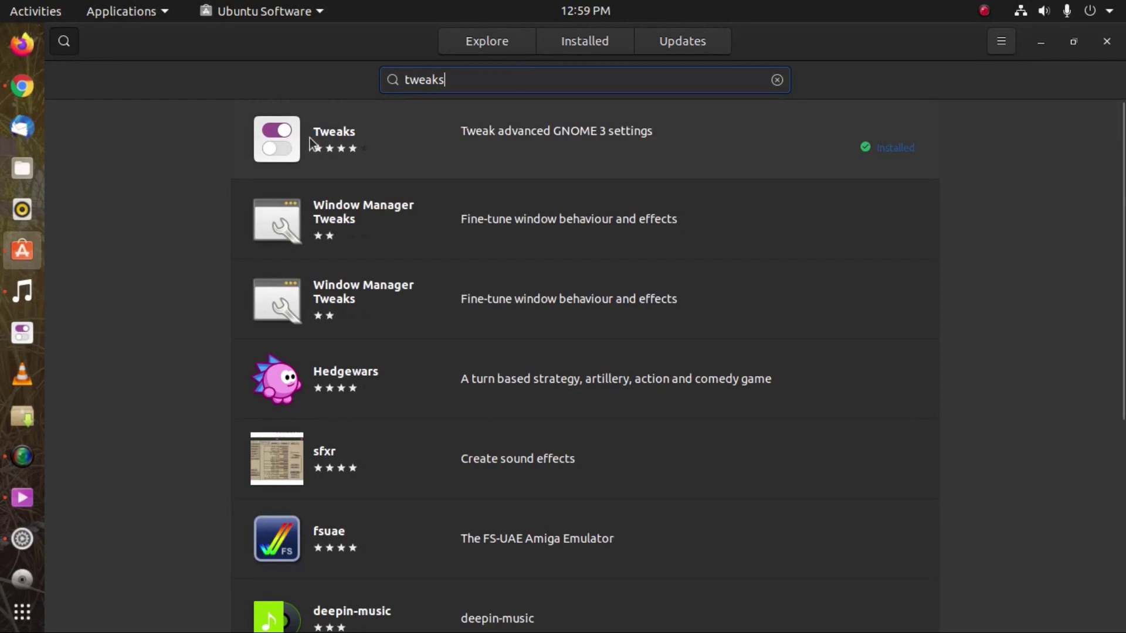
left_click(288, 142)
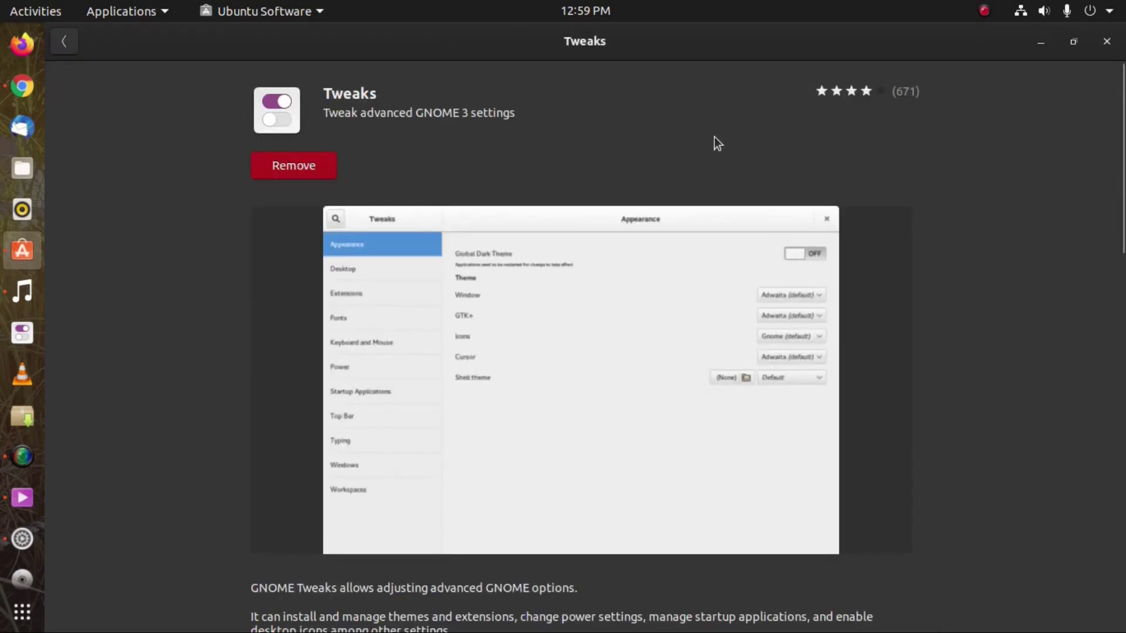
left_click(1107, 41)
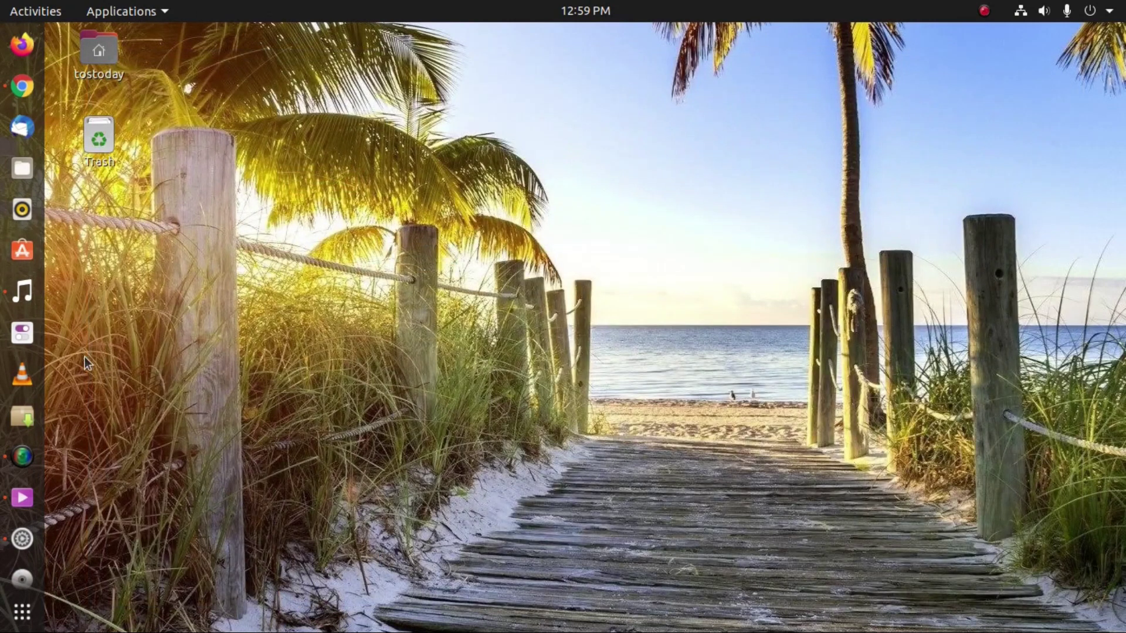
Open Tweaks and examine the Extensions, General and Appearance settings.
left_click(23, 332)
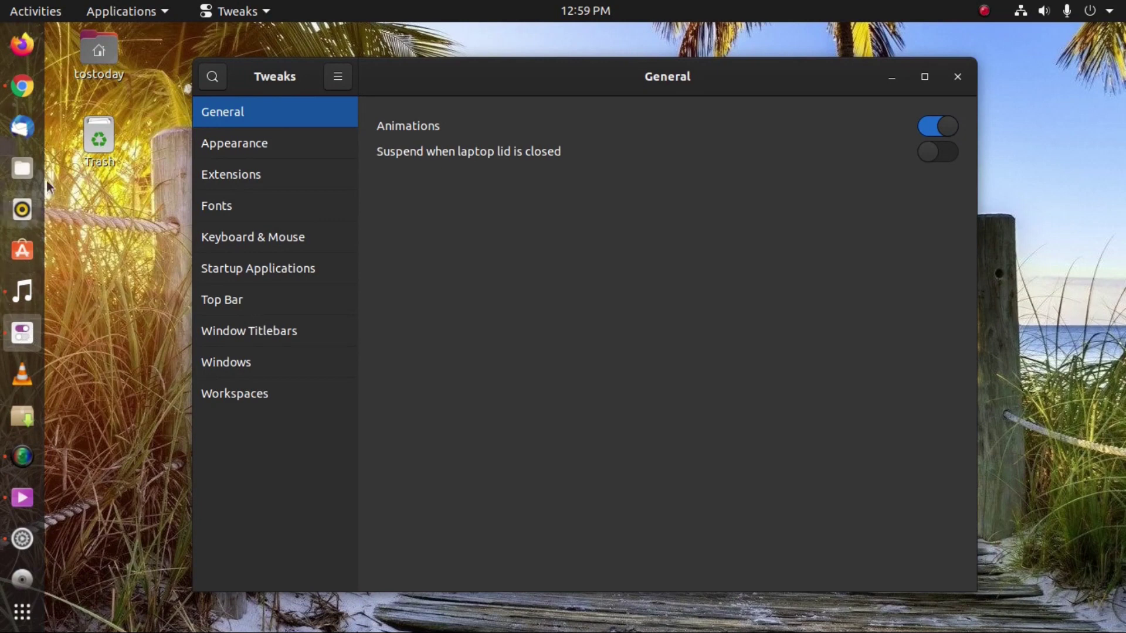
left_click(247, 179)
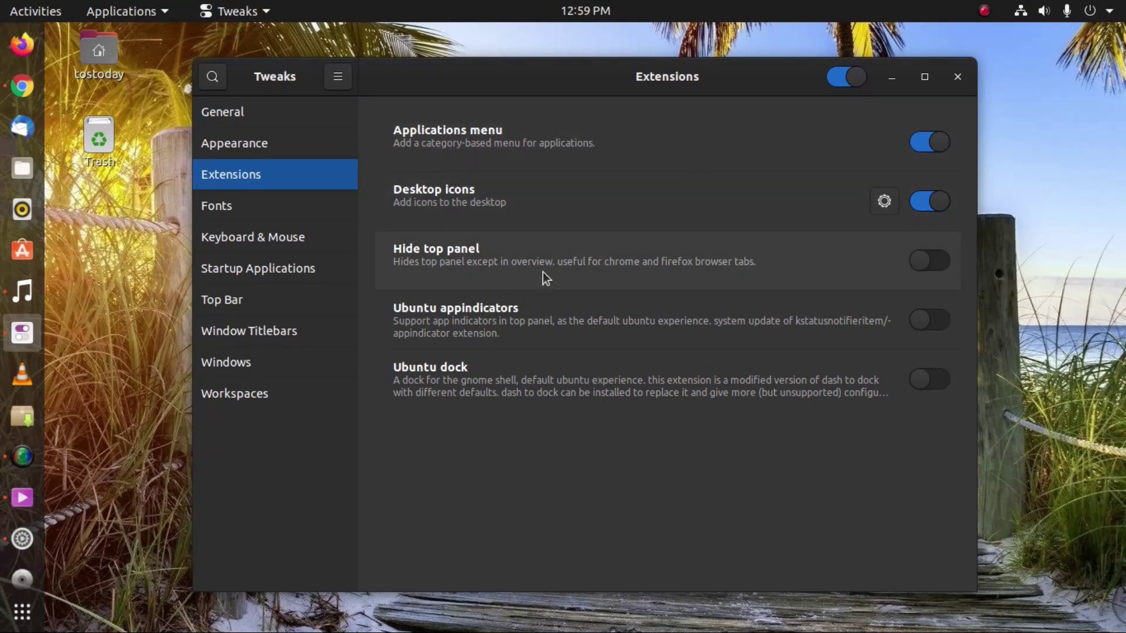
left_click(236, 114)
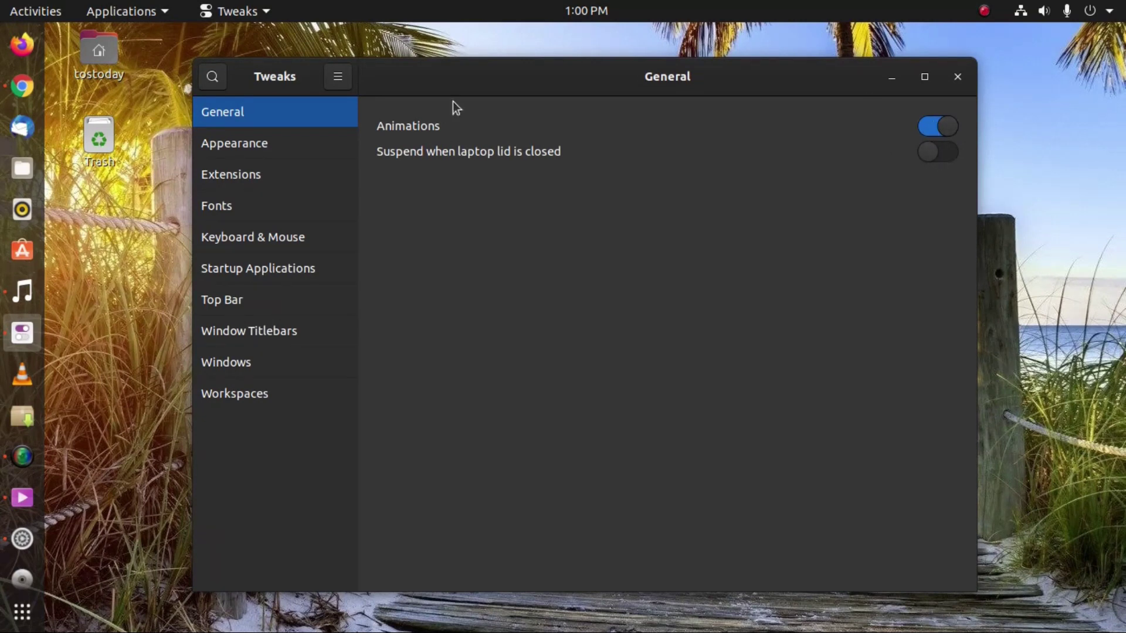
left_click(254, 146)
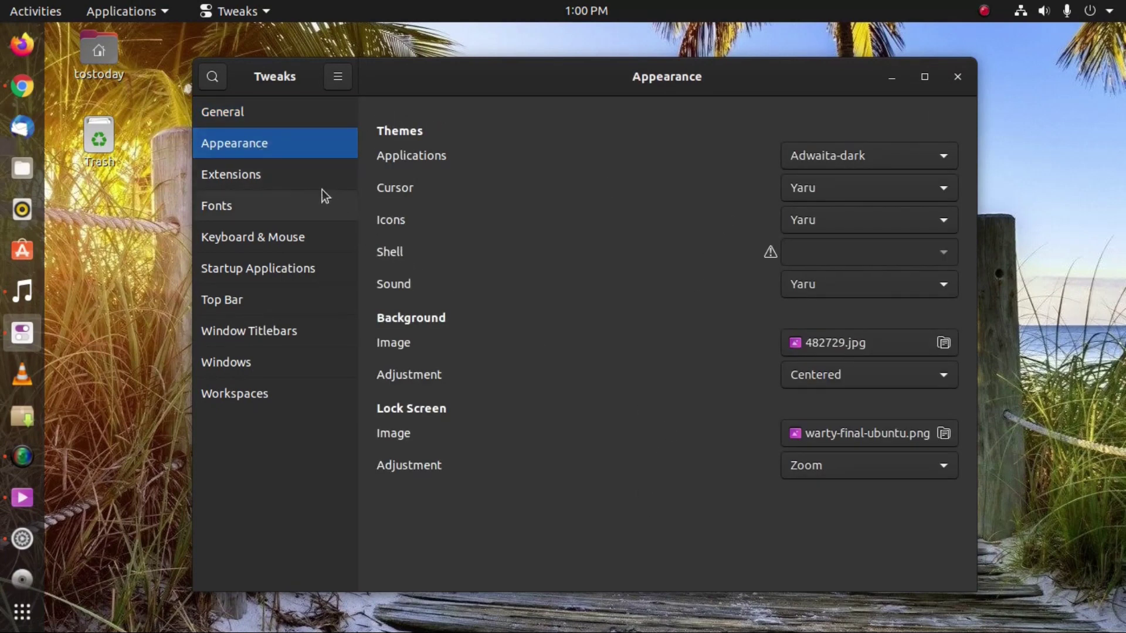
left_click(305, 179)
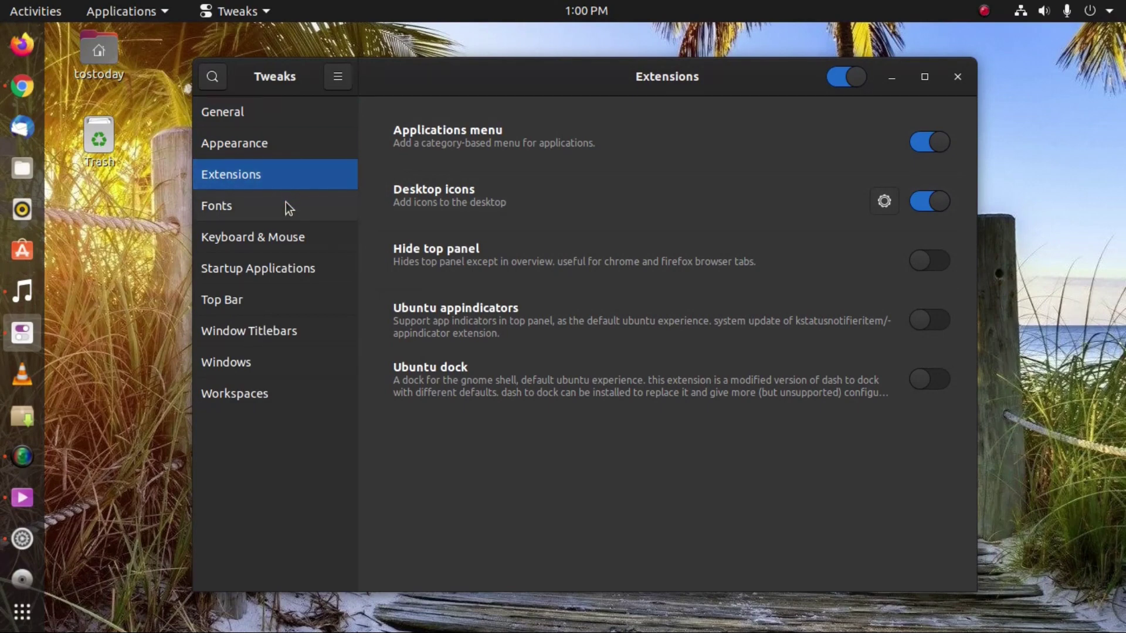
Examine the Fonts, Keyboard & Mouse, Startup Applications, Top Bar, Window Titlebars and Windows settings in Tweaks.
left_click(286, 201)
left_click(287, 237)
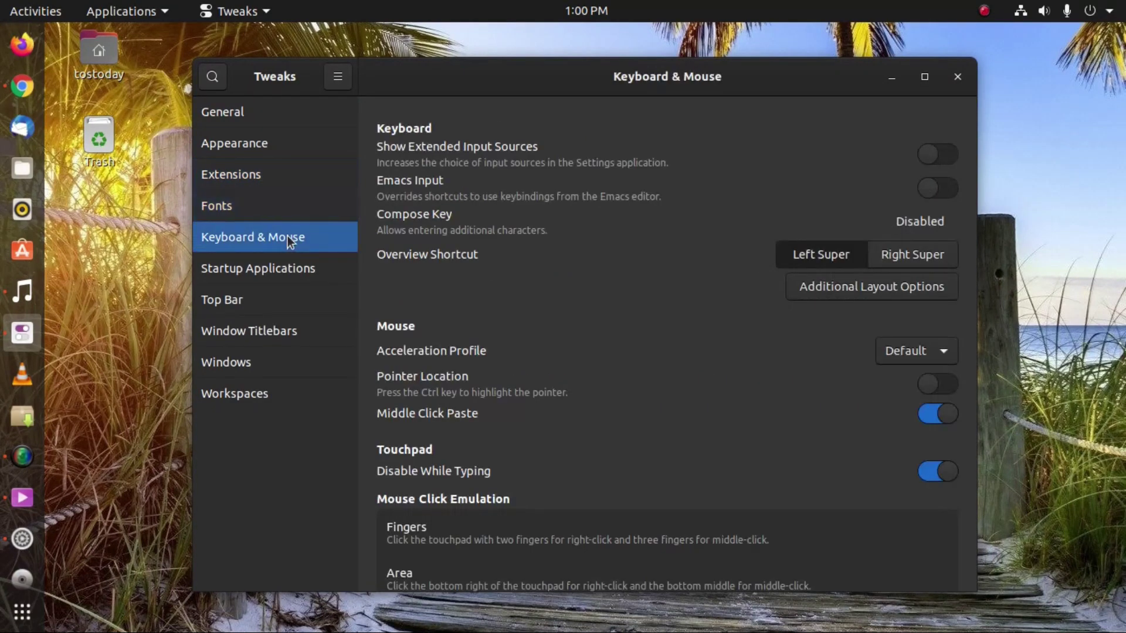
left_click(288, 271)
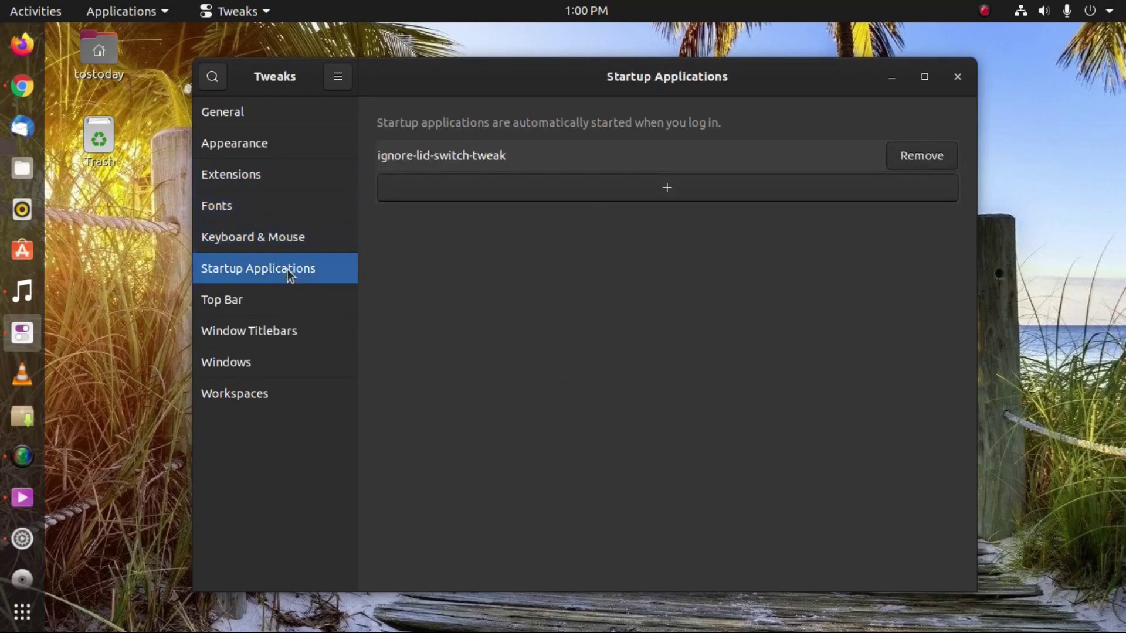
left_click(276, 296)
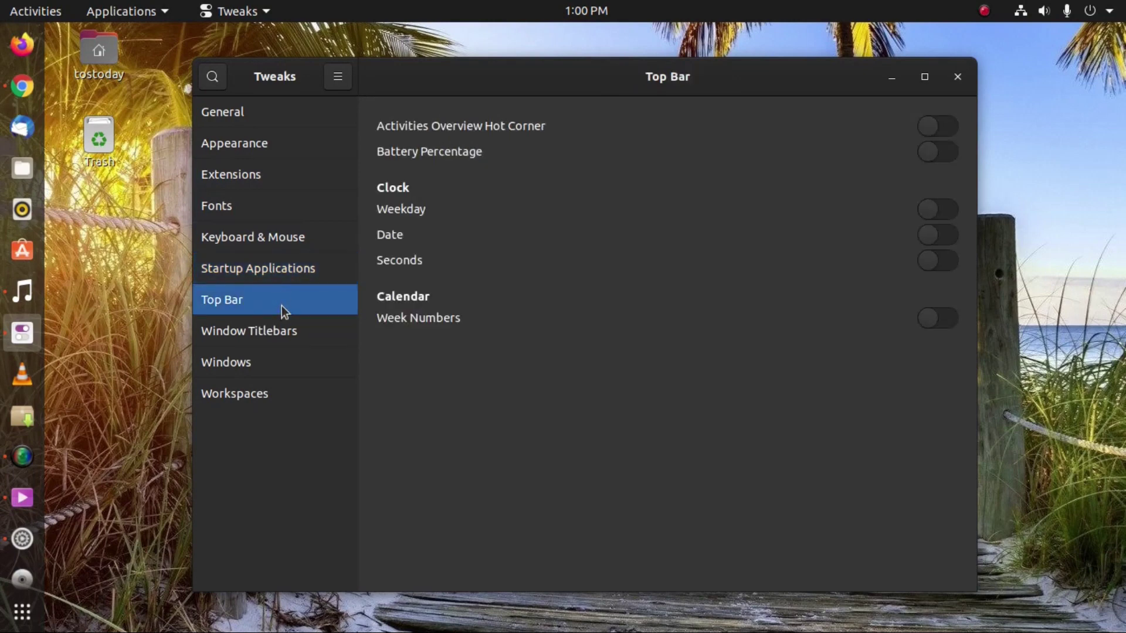
left_click(279, 332)
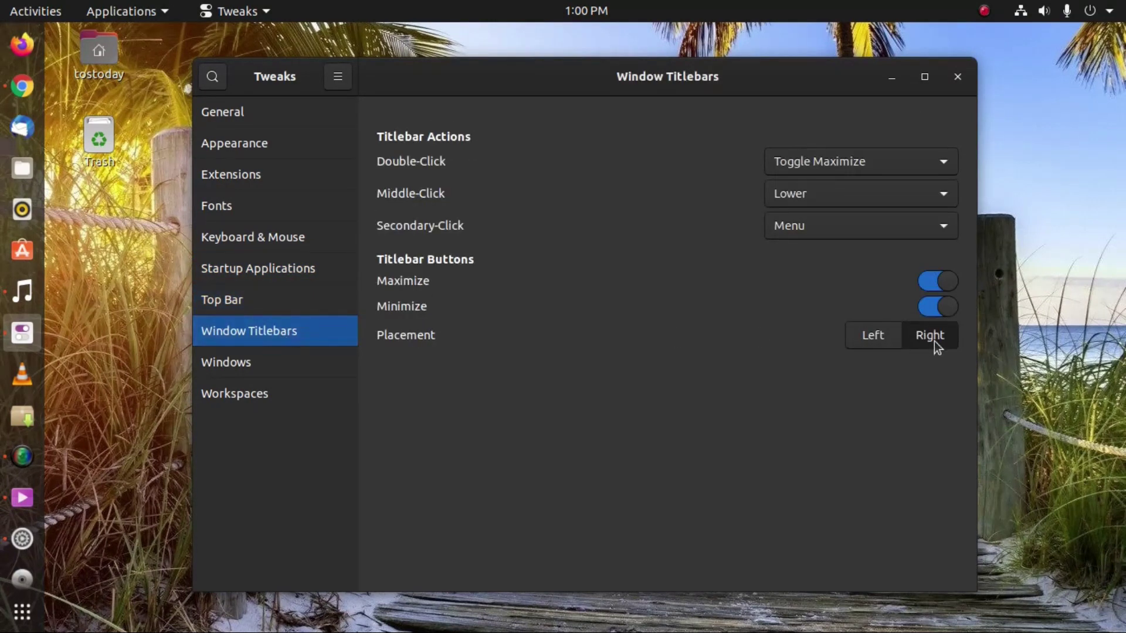
left_click(315, 364)
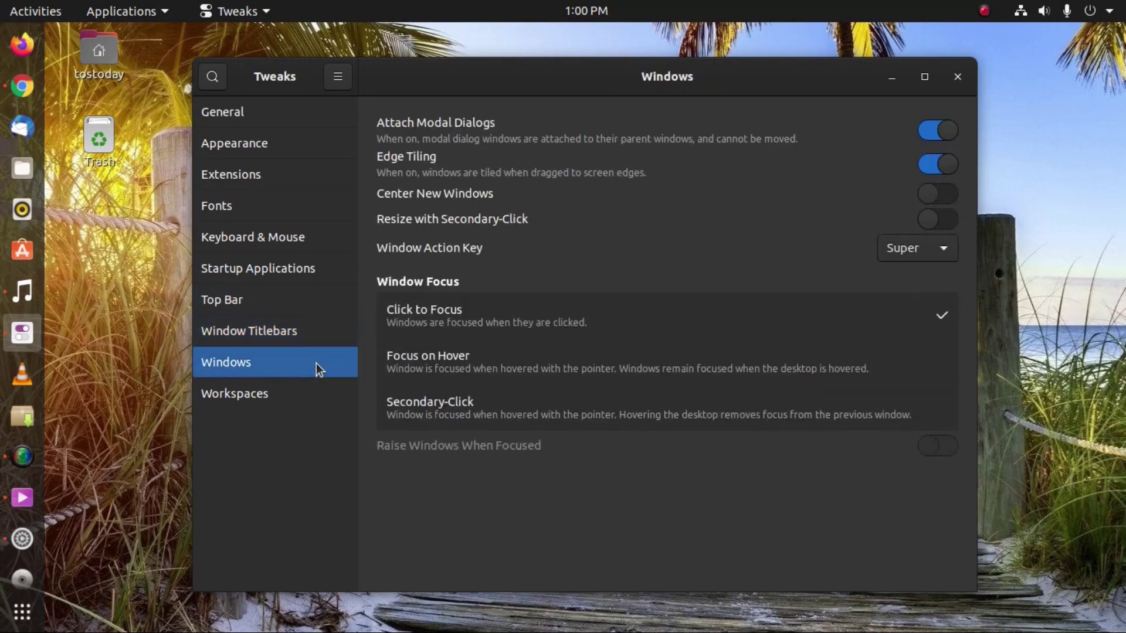
View the Workspaces settings in Tweaks.
left_click(282, 395)
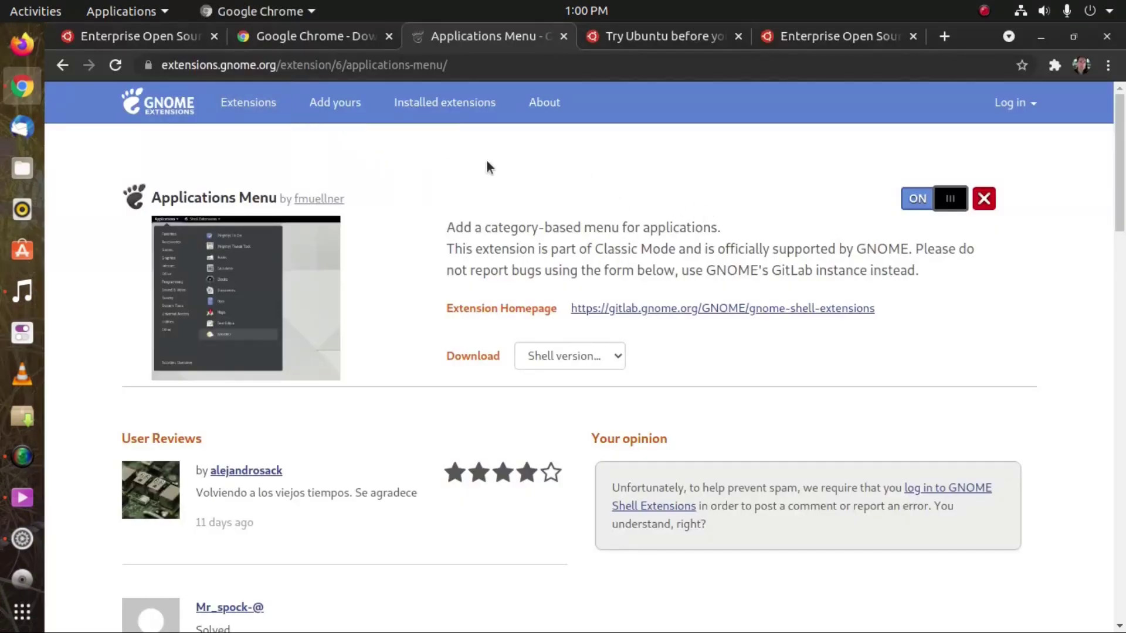
Switch to Chrome, return to the GNOME Extensions home page and search the extensions for "wea".
left_click(168, 107)
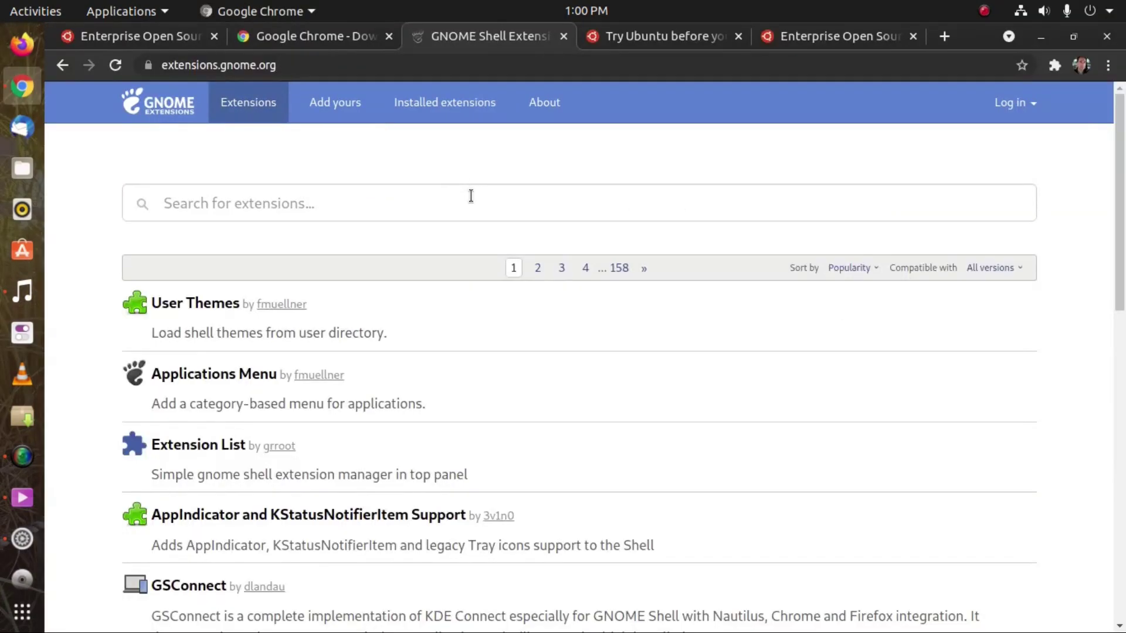
left_click(471, 196)
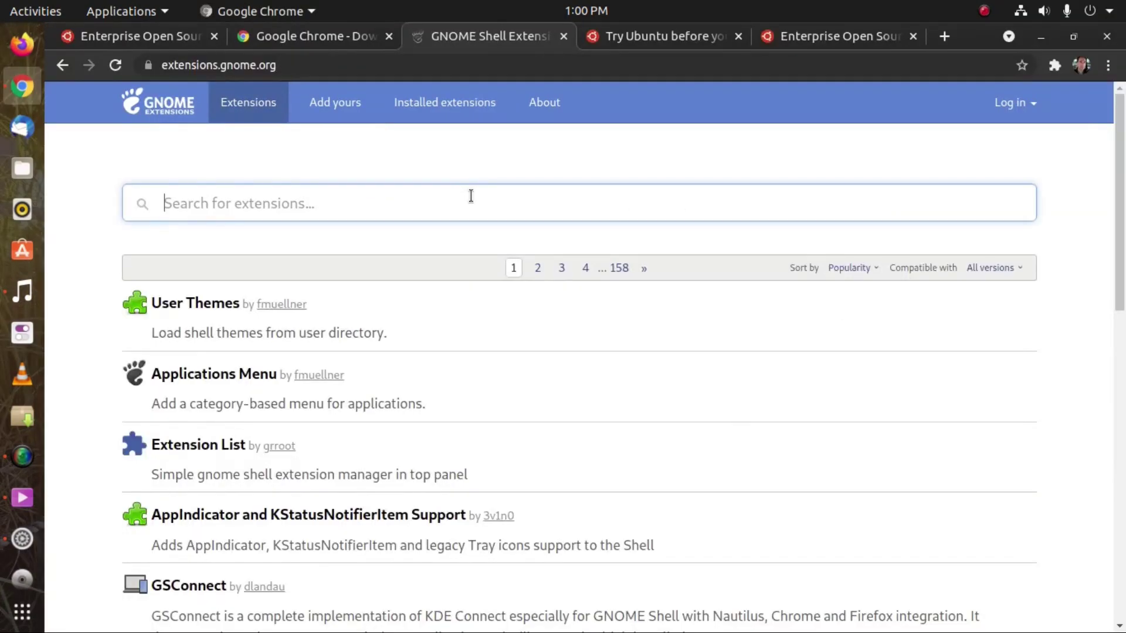
type("wea")
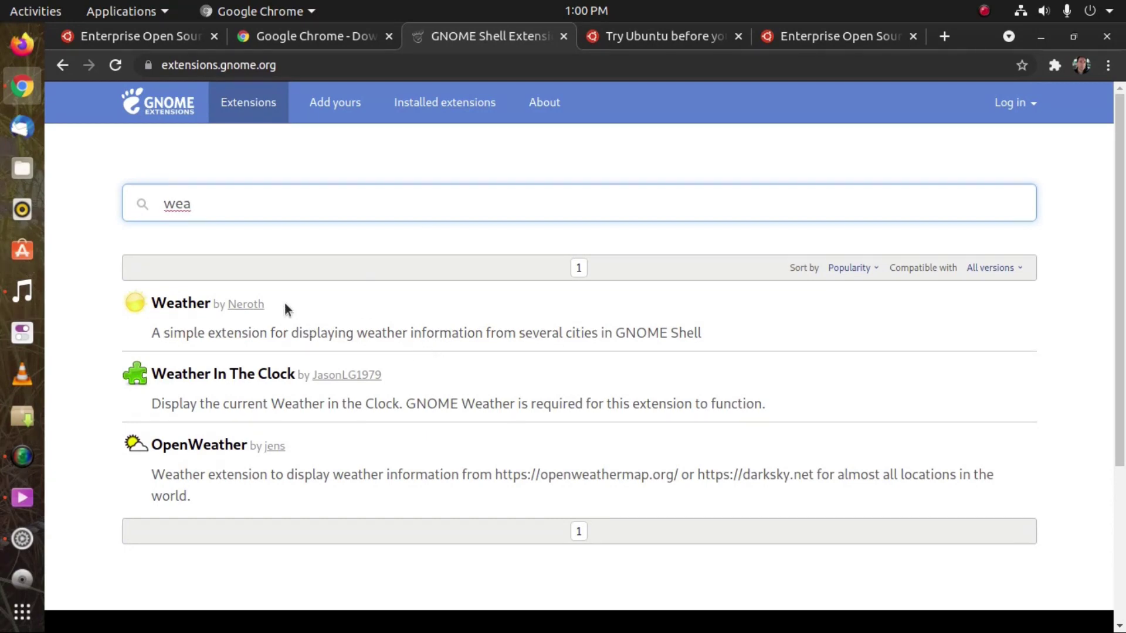
Open the Weather extension's page and try to install the extension by switching it on and accepting the download.
left_click(194, 311)
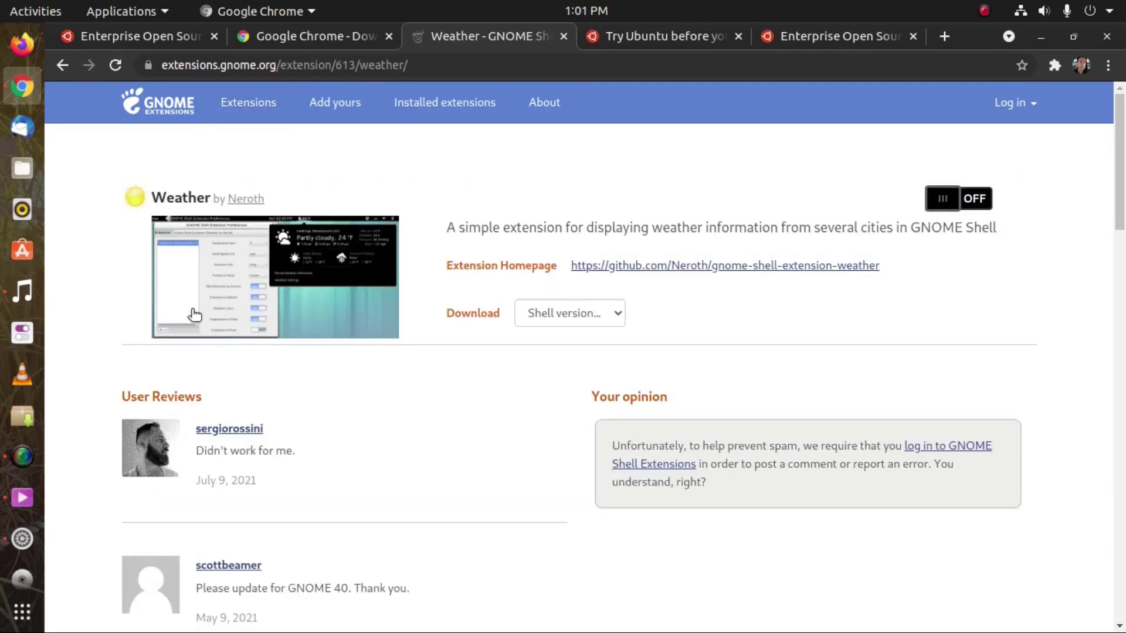
left_click(982, 208)
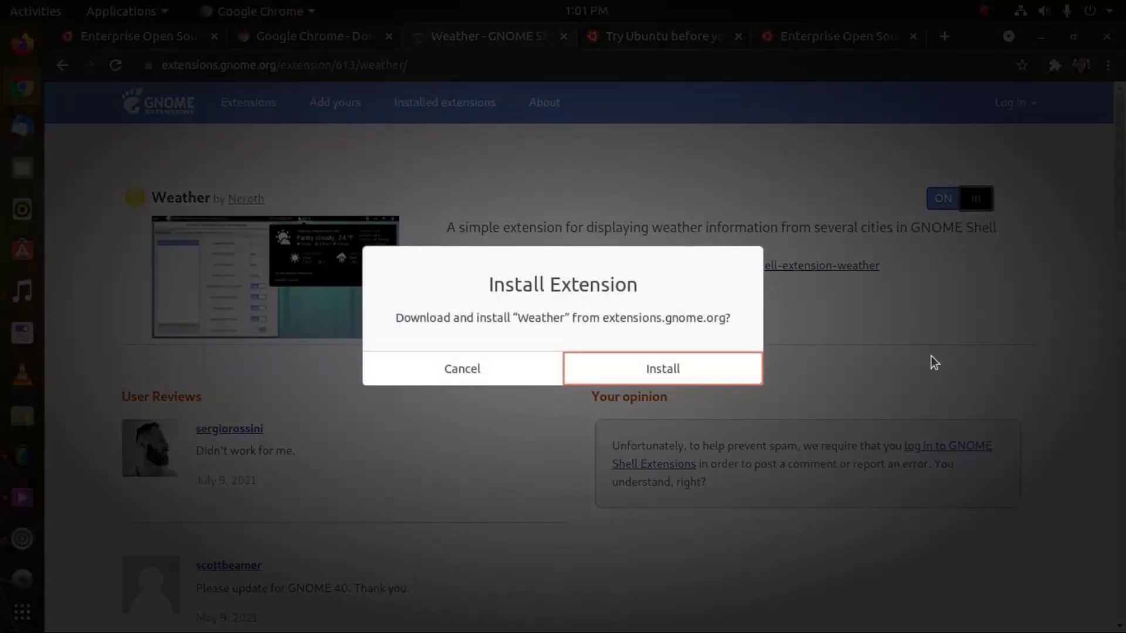
left_click(623, 376)
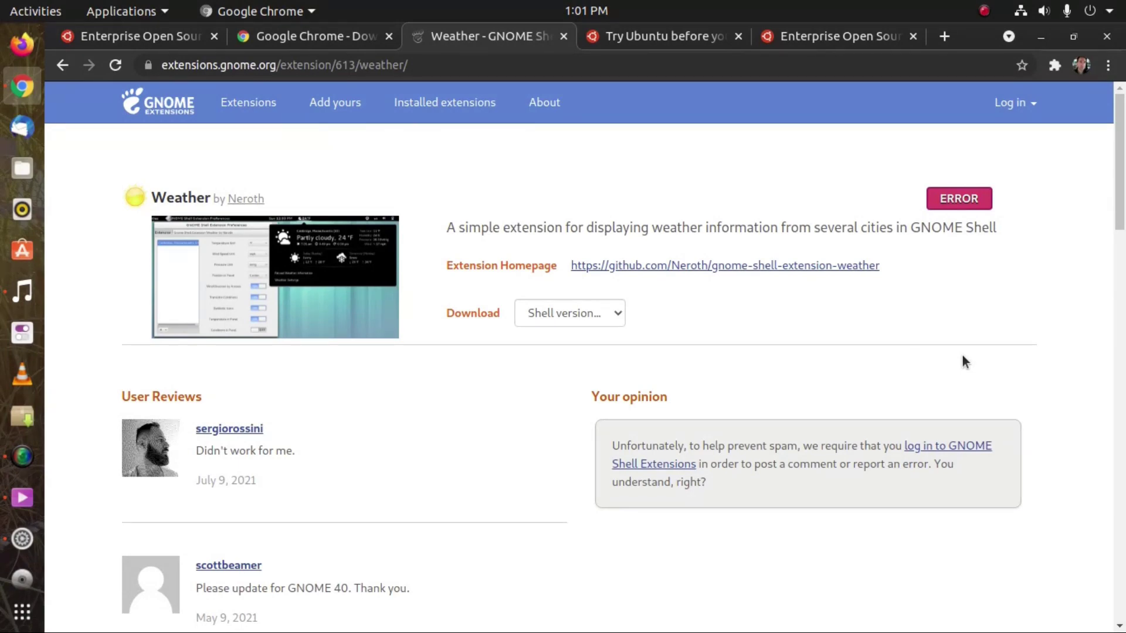
Examine the user reviews of the Weather extension for installation problems.
scroll(497, 470, "down", 4)
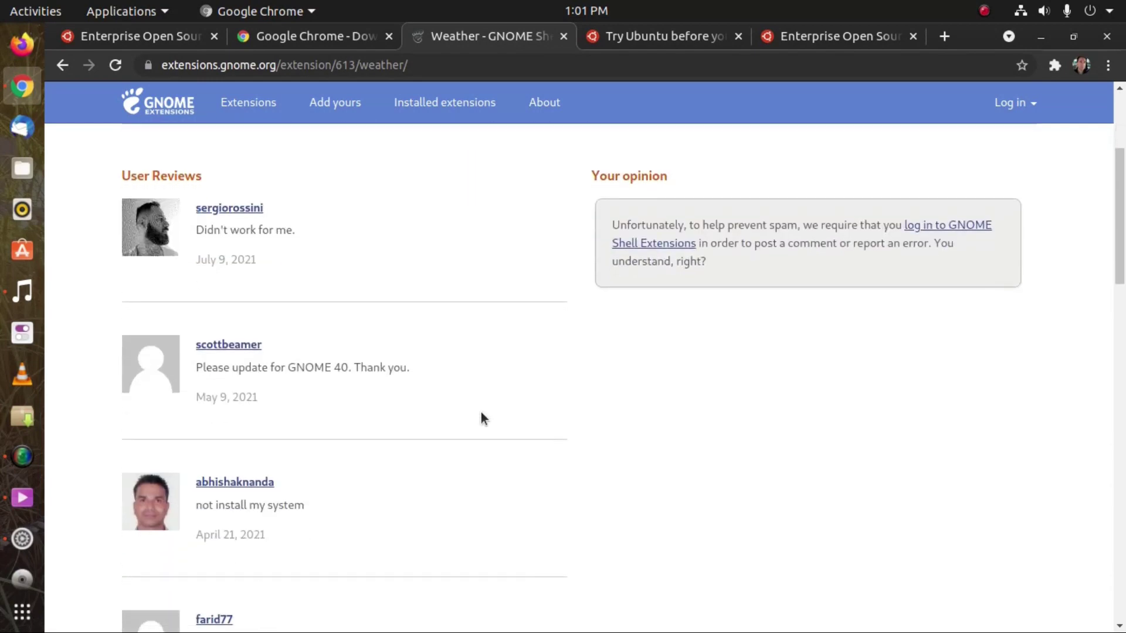
scroll(481, 417, "down", 1)
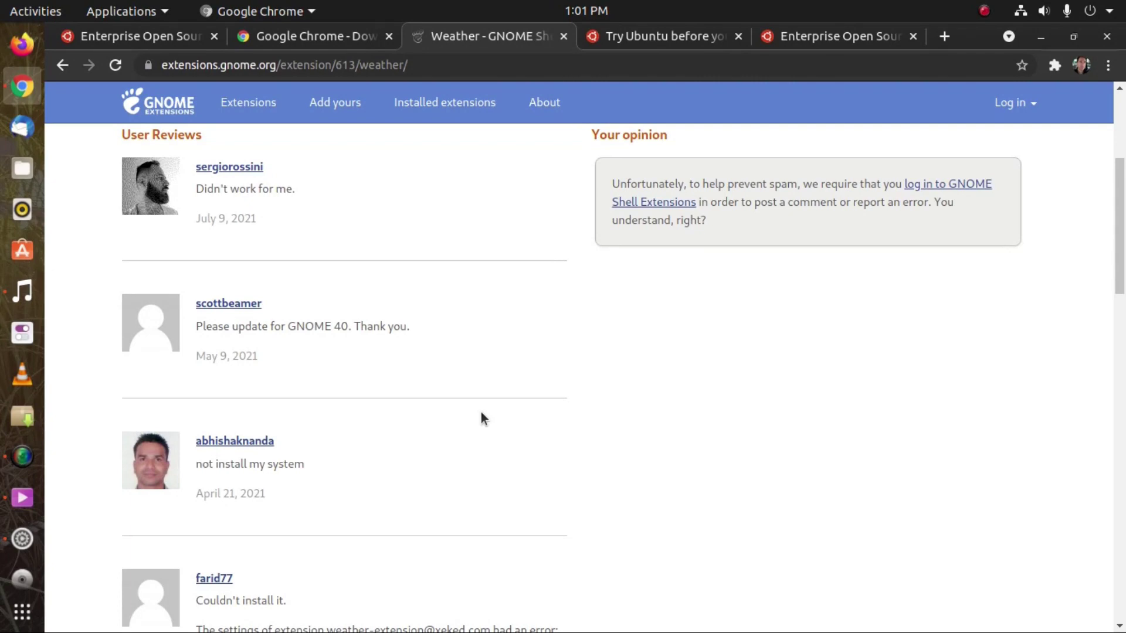
scroll(482, 415, "up", 5)
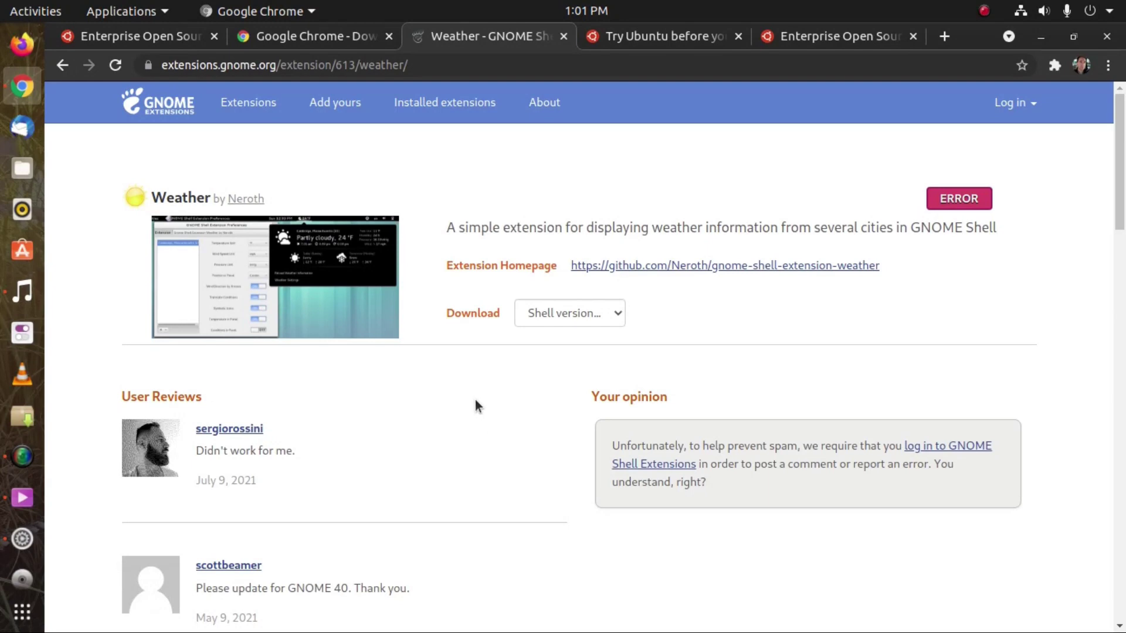
scroll(478, 411, "down", 7)
scroll(479, 405, "down", 6)
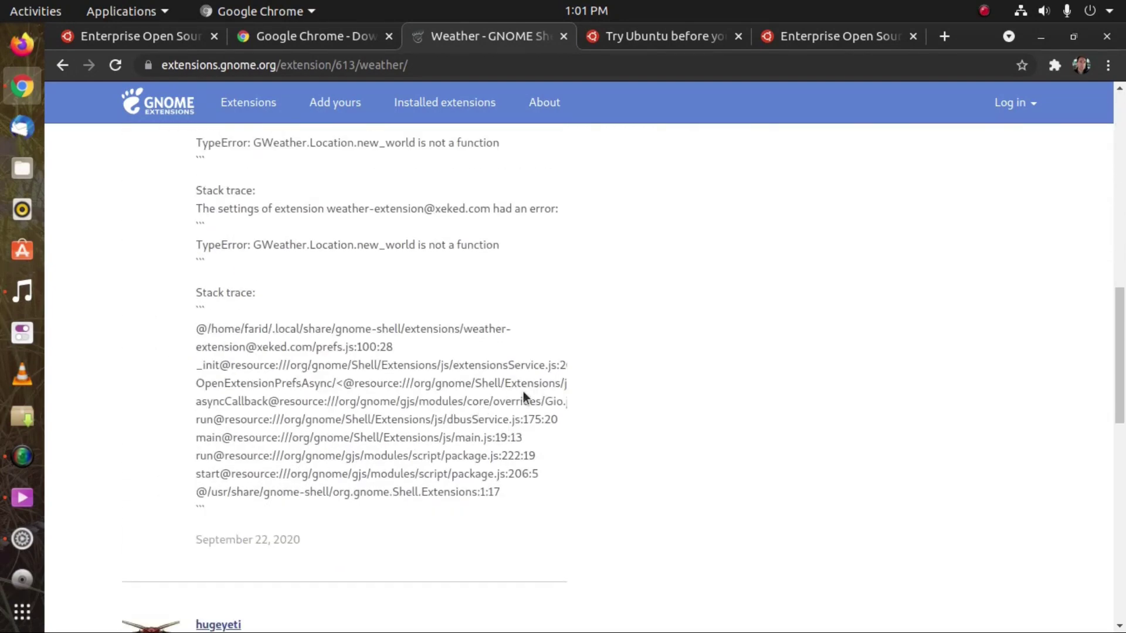
scroll(786, 460, "up", 13)
scroll(785, 461, "up", 1)
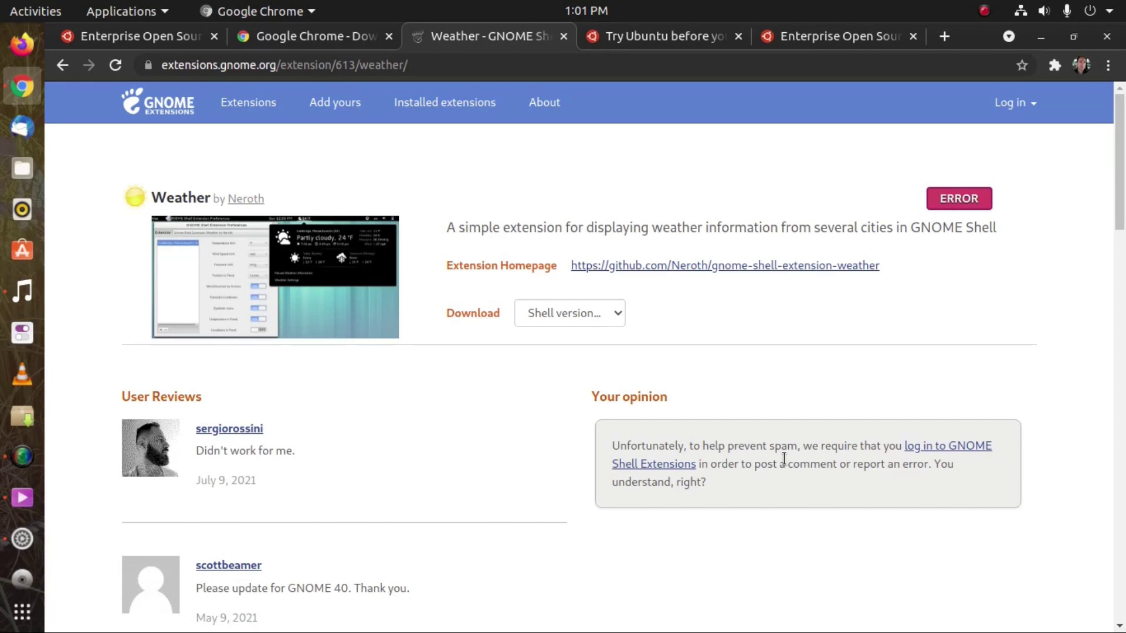
Minimize the browser, view the Applications menu's categories on the desktop and close the menu.
left_click(1041, 37)
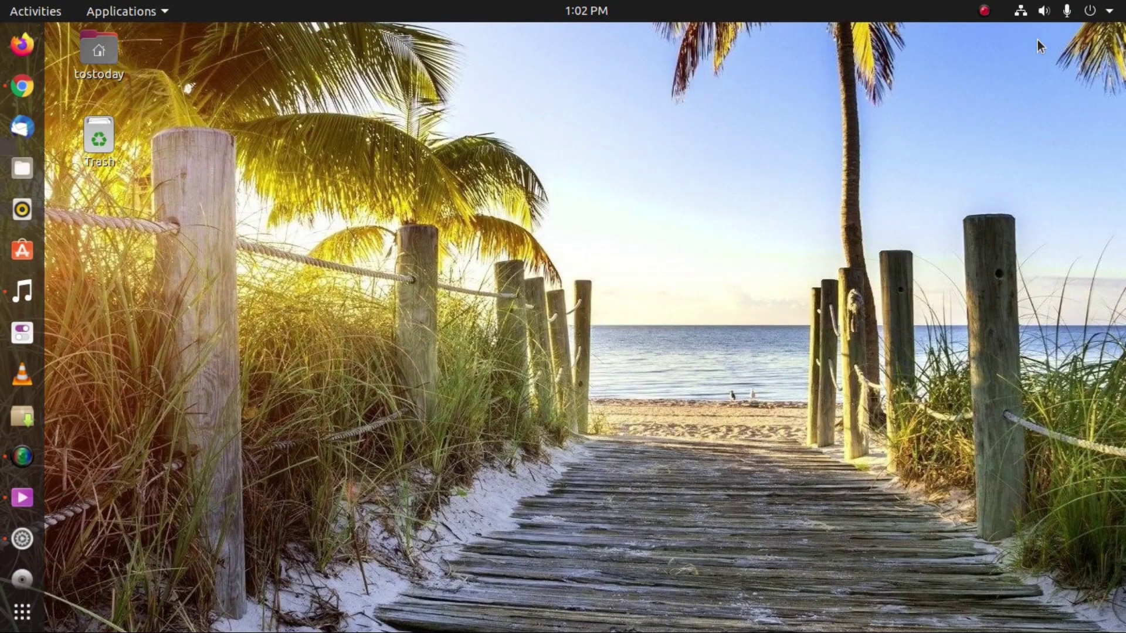
left_click(146, 14)
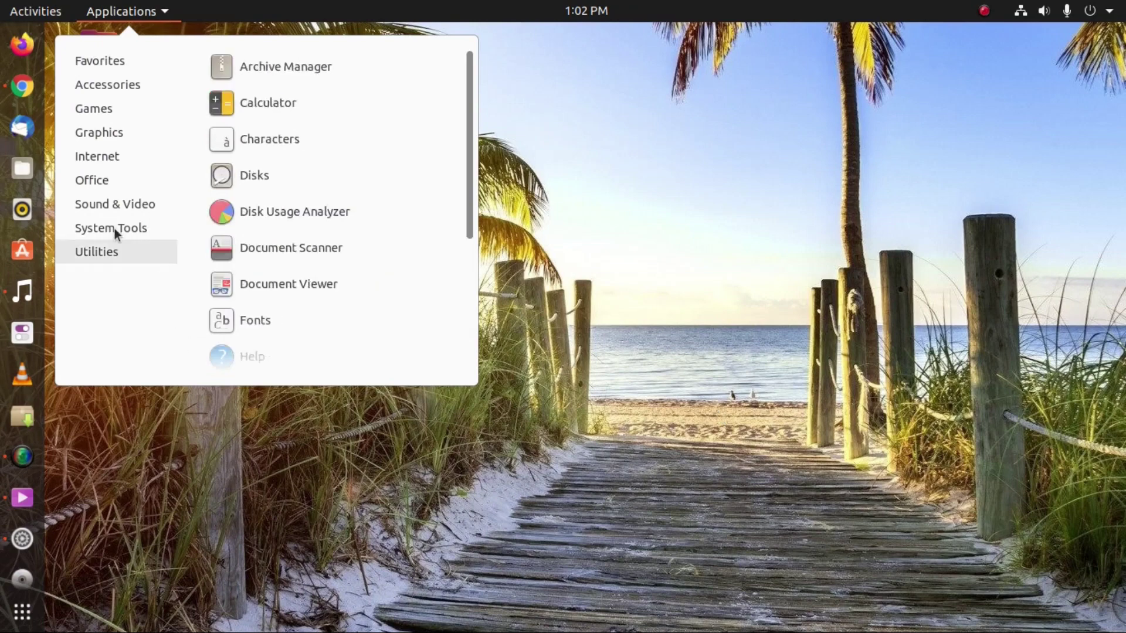
left_click(715, 363)
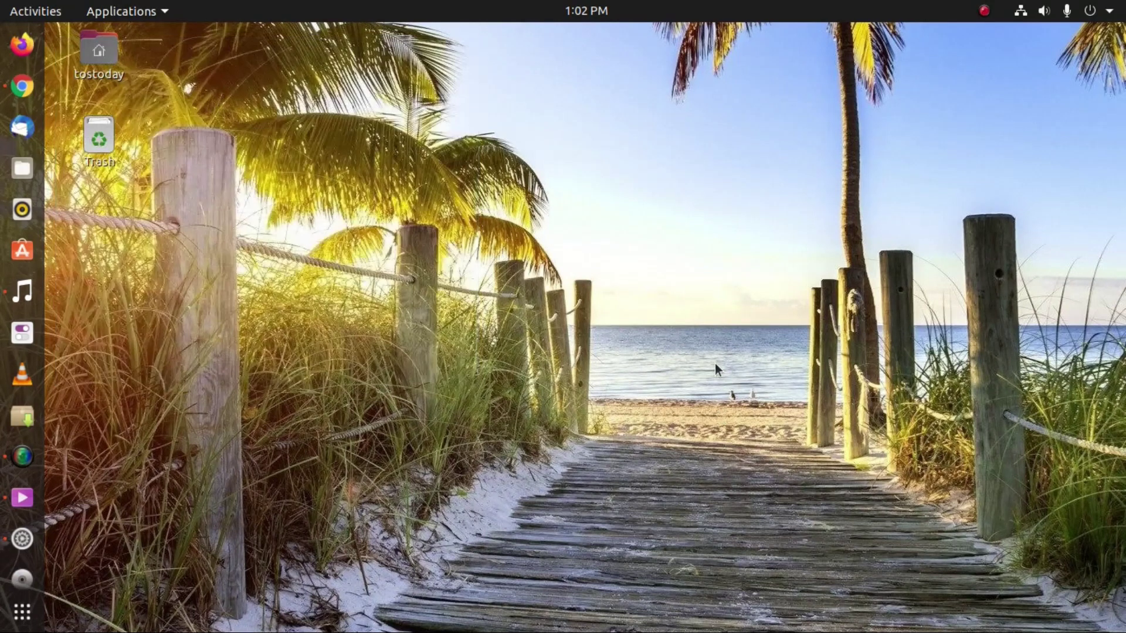